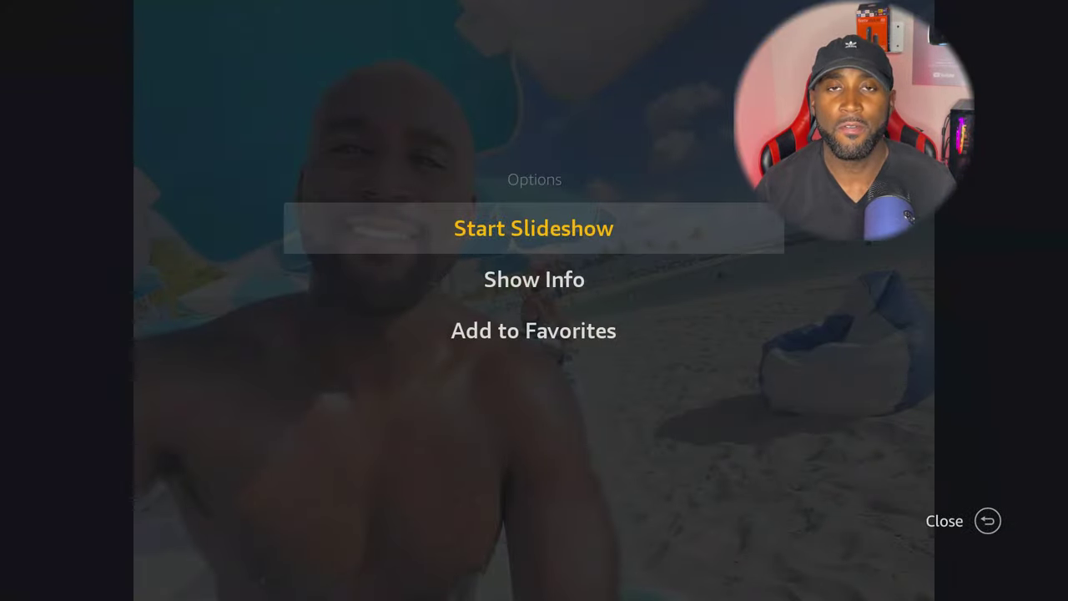
Begin playing the album as a multi-photo mosaic slideshow from the Options menu
key(Return)
key(Menu)
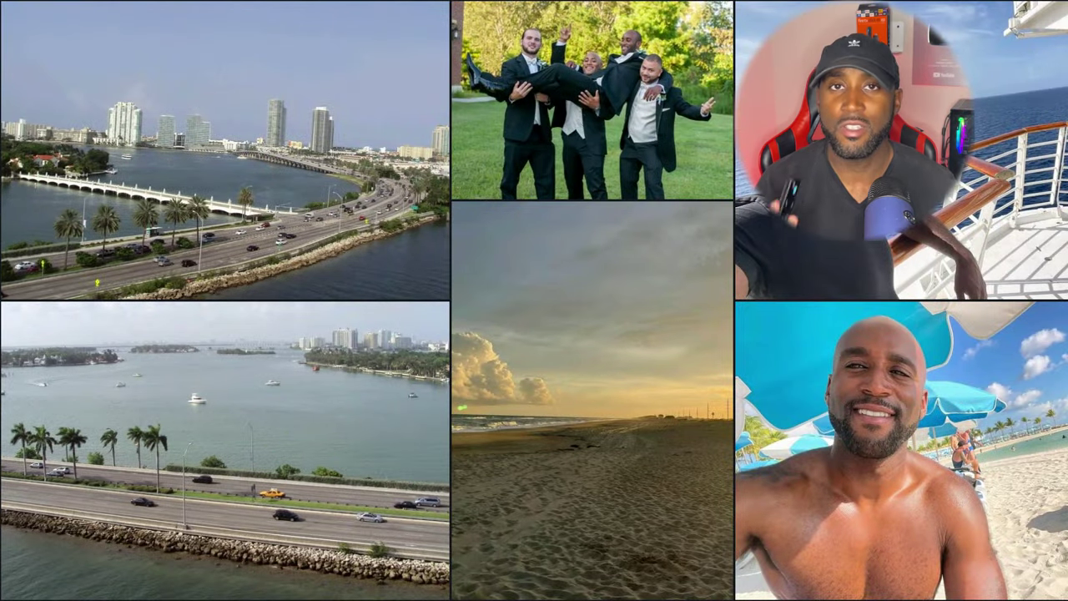
Switch the slide style to Pan & Zoom and preview it
key(Menu)
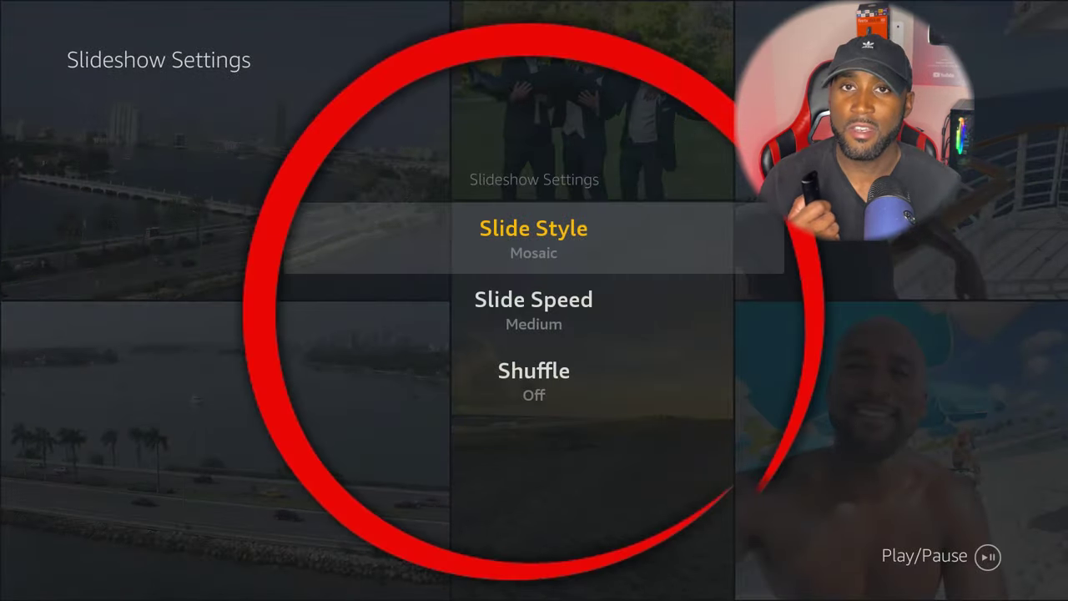
key(Return)
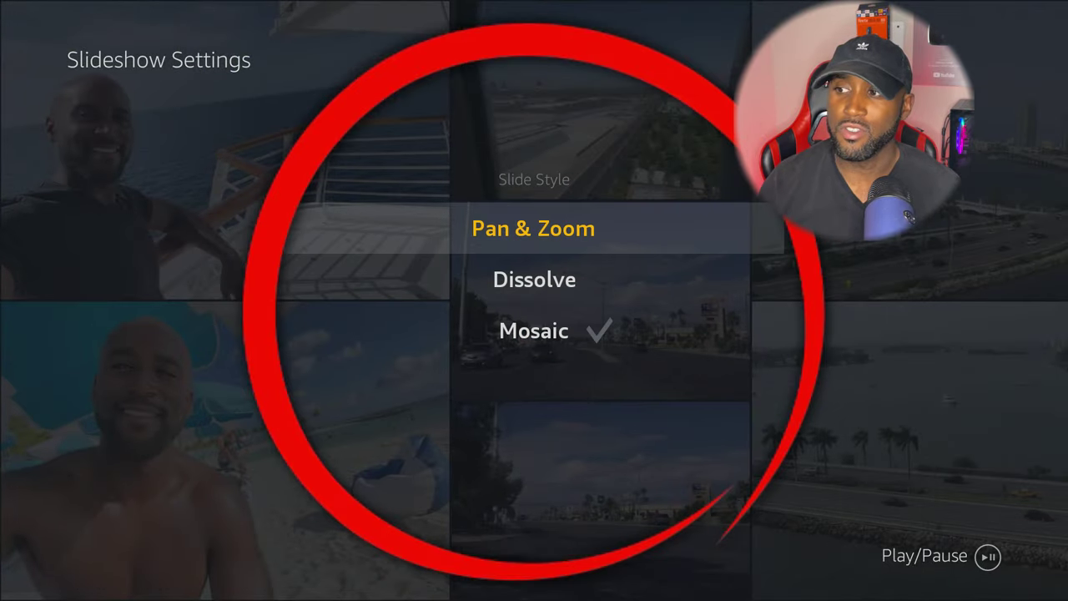
key(Return)
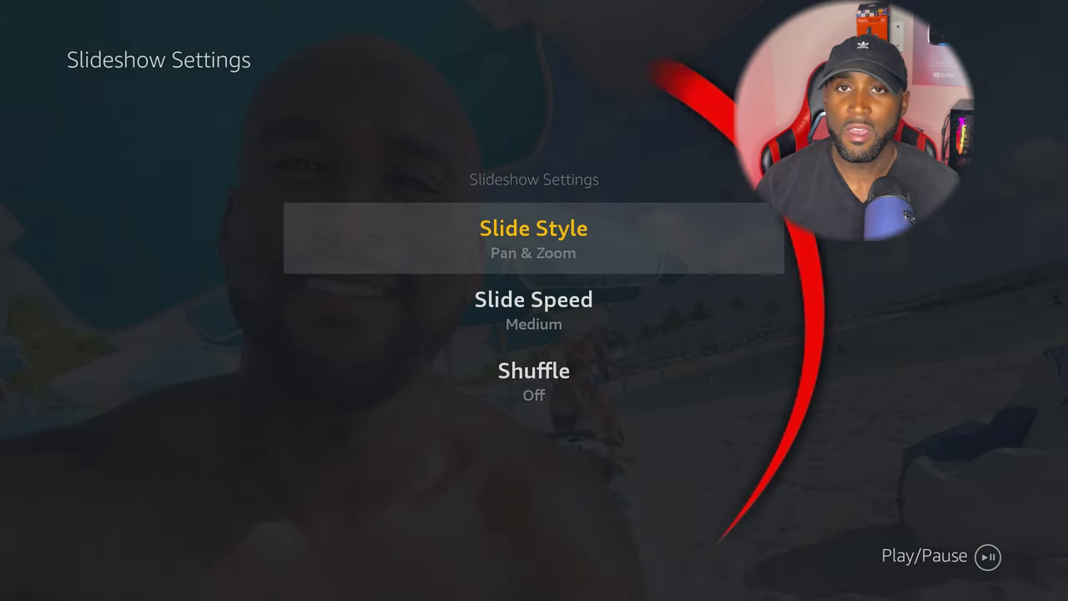
key(Escape)
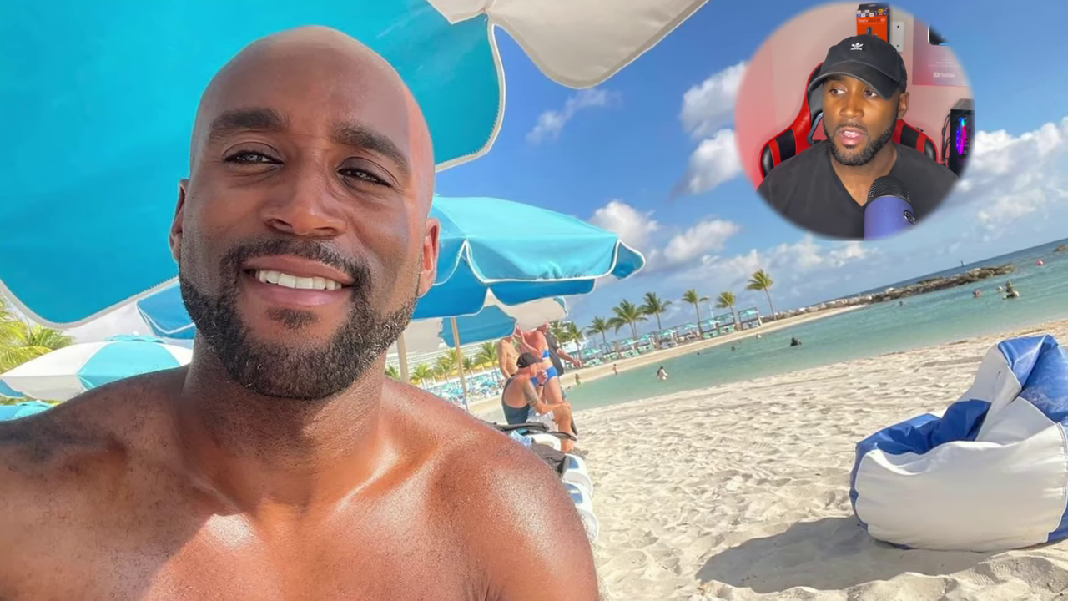
Change the slide style to Dissolve and watch the preview
key(Menu)
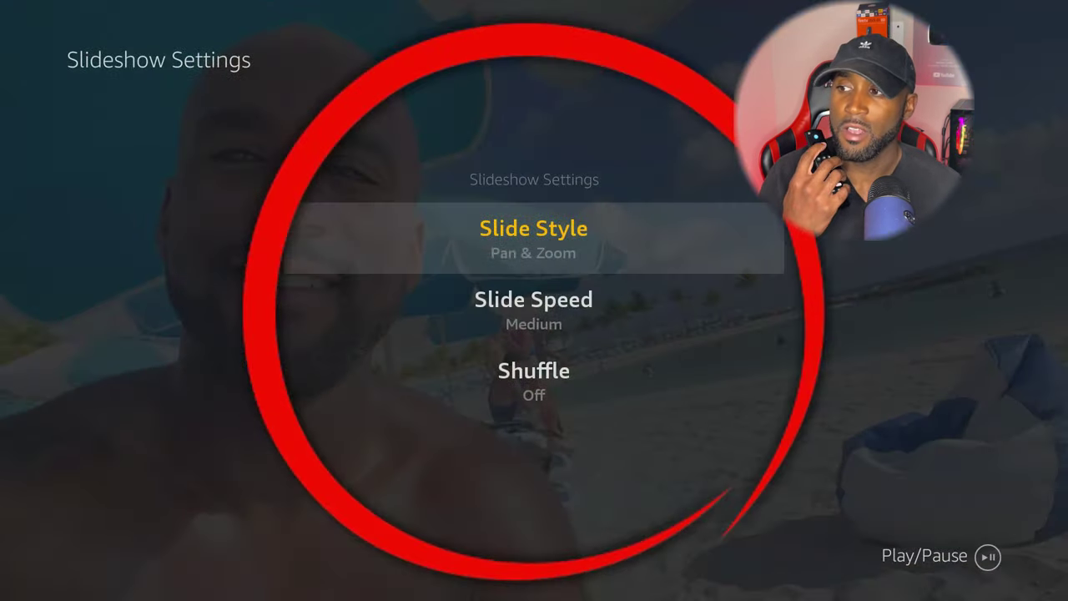
key(Return)
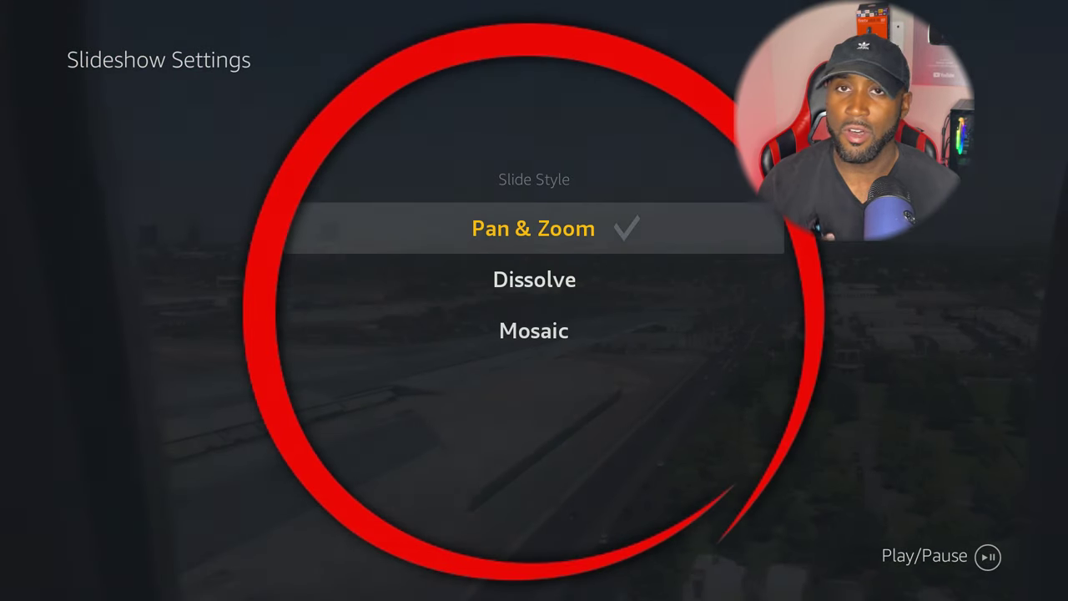
key(Down)
key(Return)
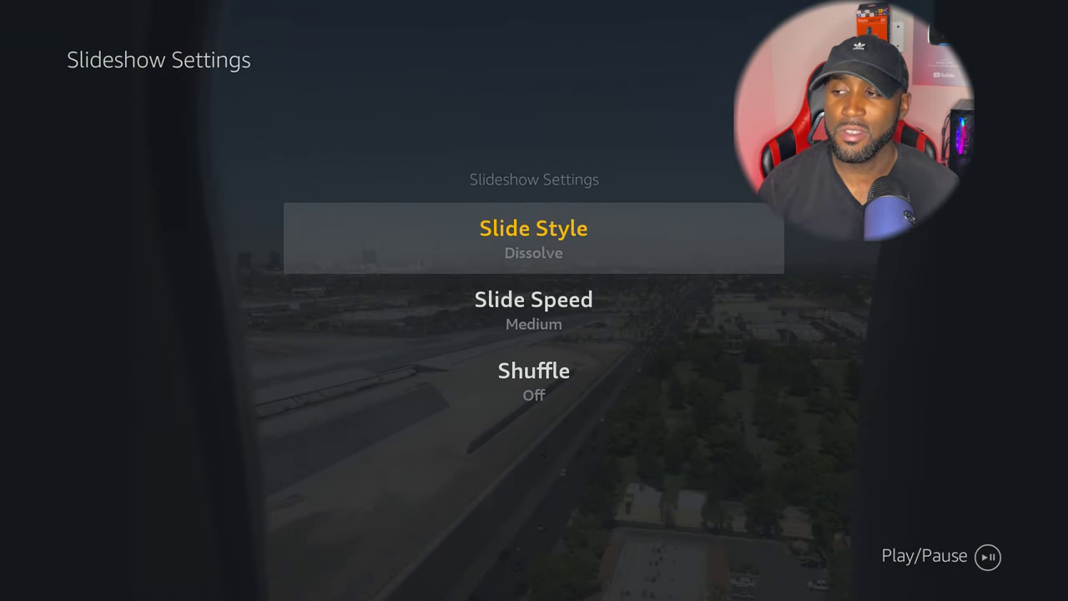
key(Escape)
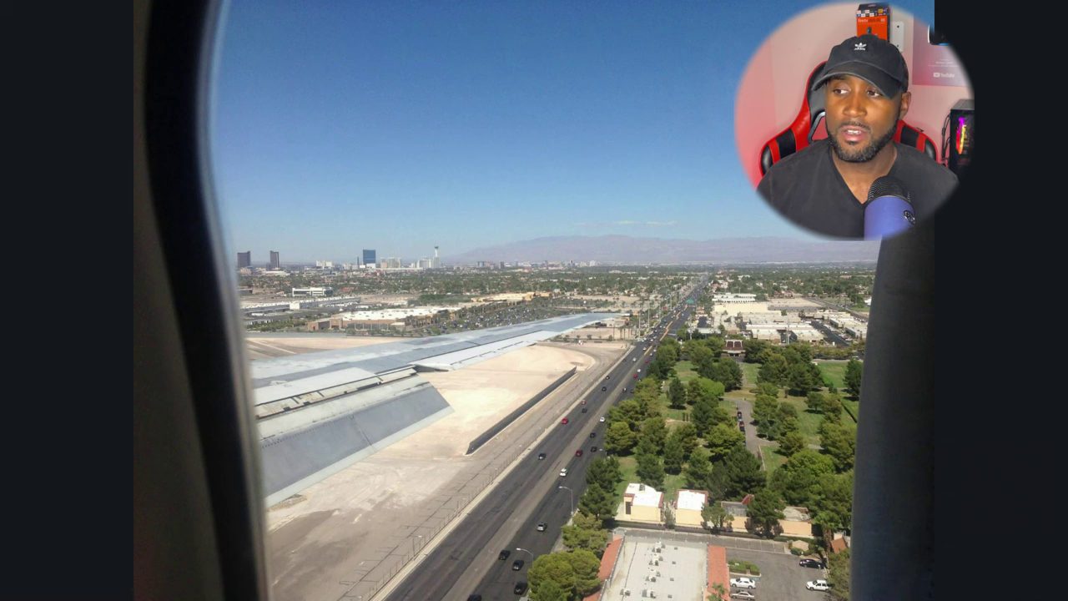
Set the slide style back to Mosaic and resume the slideshow
key(Menu)
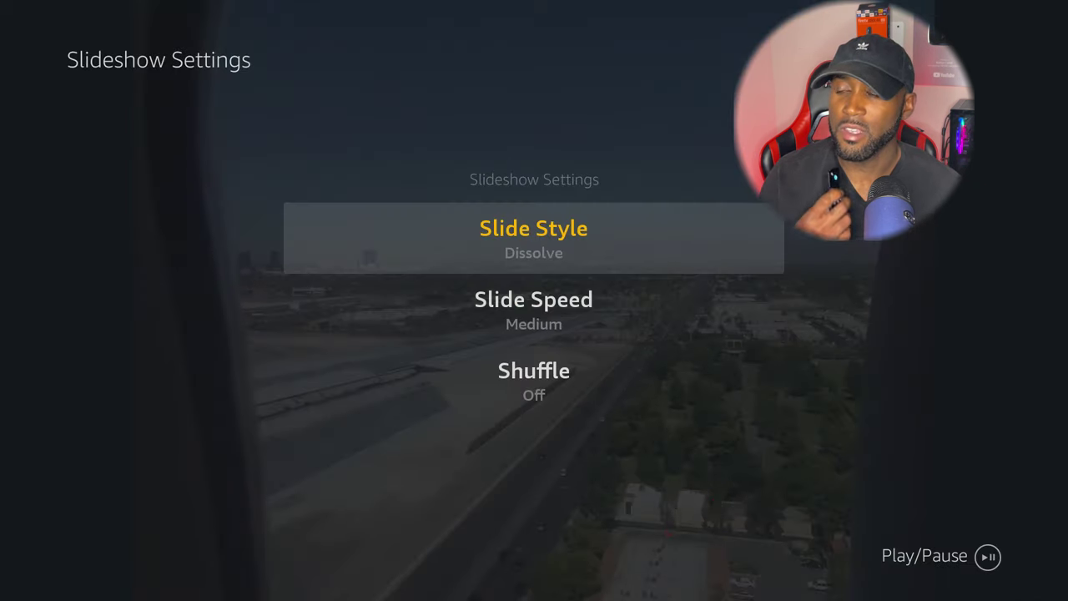
key(Return)
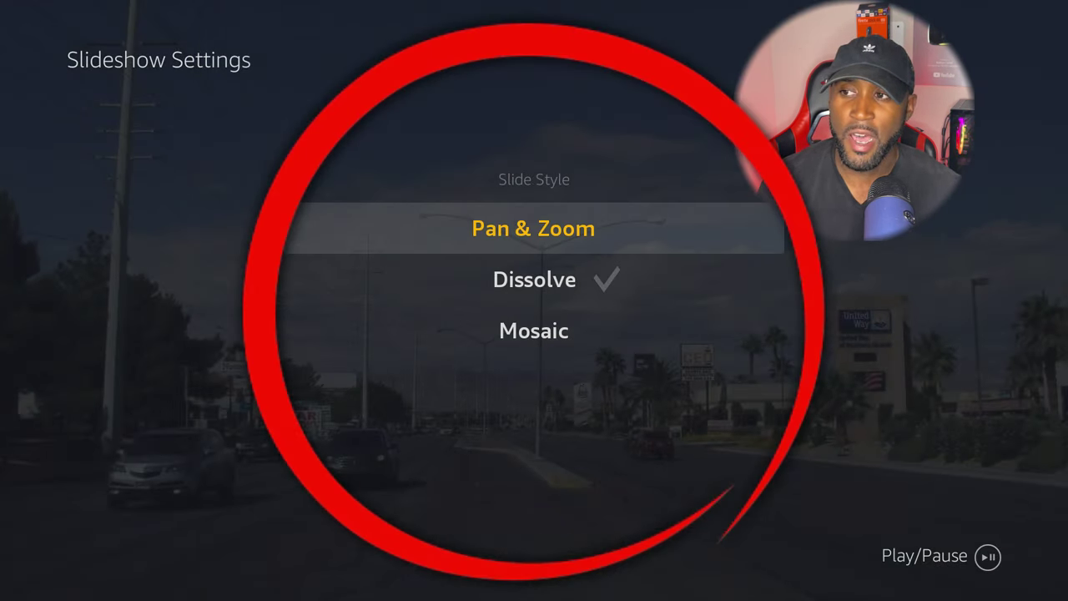
key(Down)
key(Down)
key(Return)
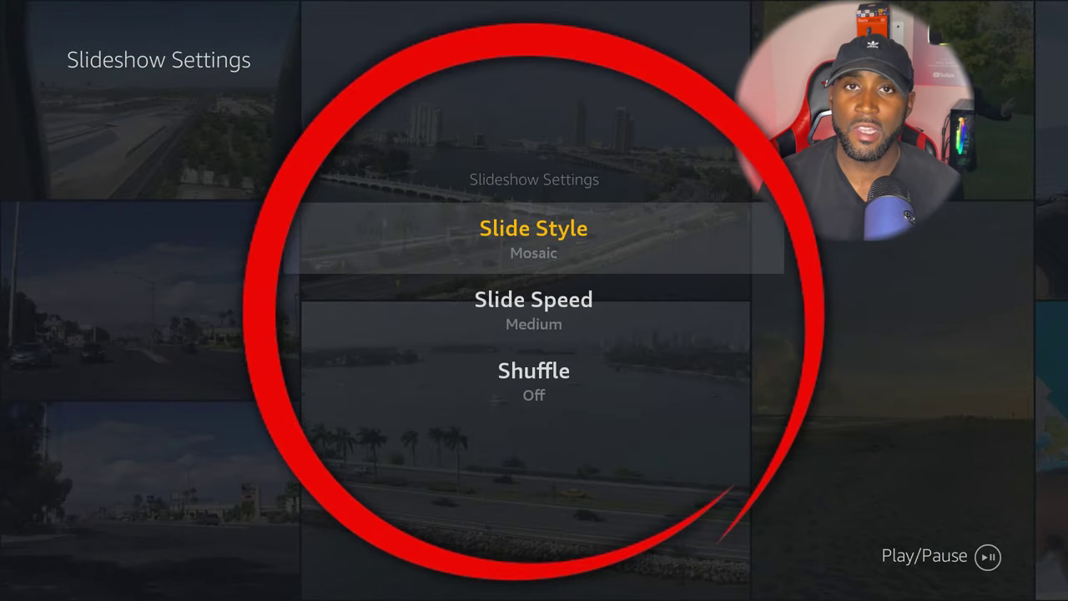
key(Escape)
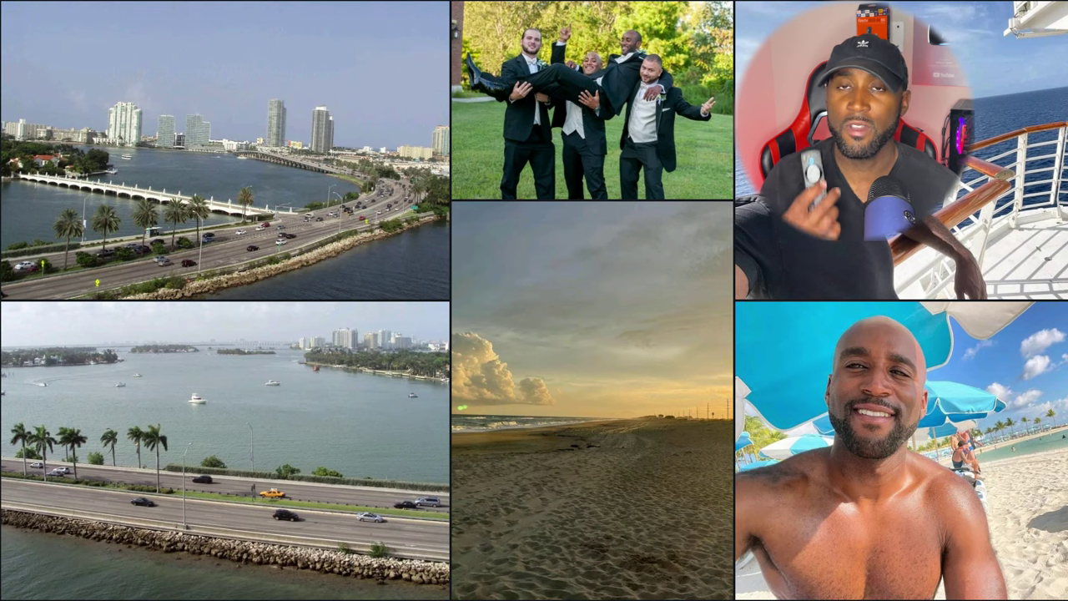
Review the Slow/Medium/Fast slide speed options, keep Medium, and restart the slideshow
key(Menu)
key(Down)
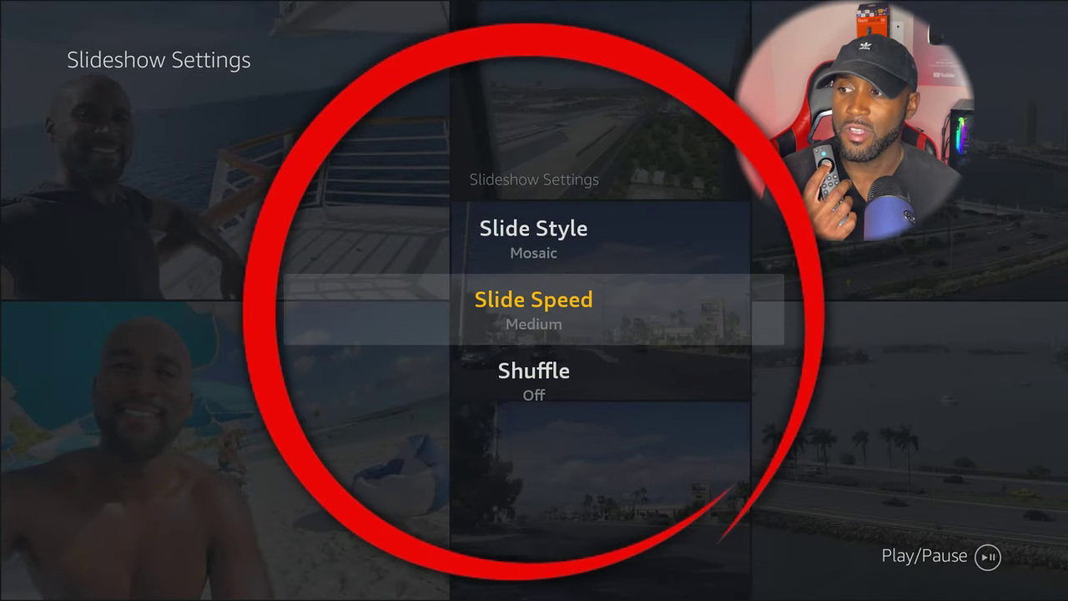
key(Return)
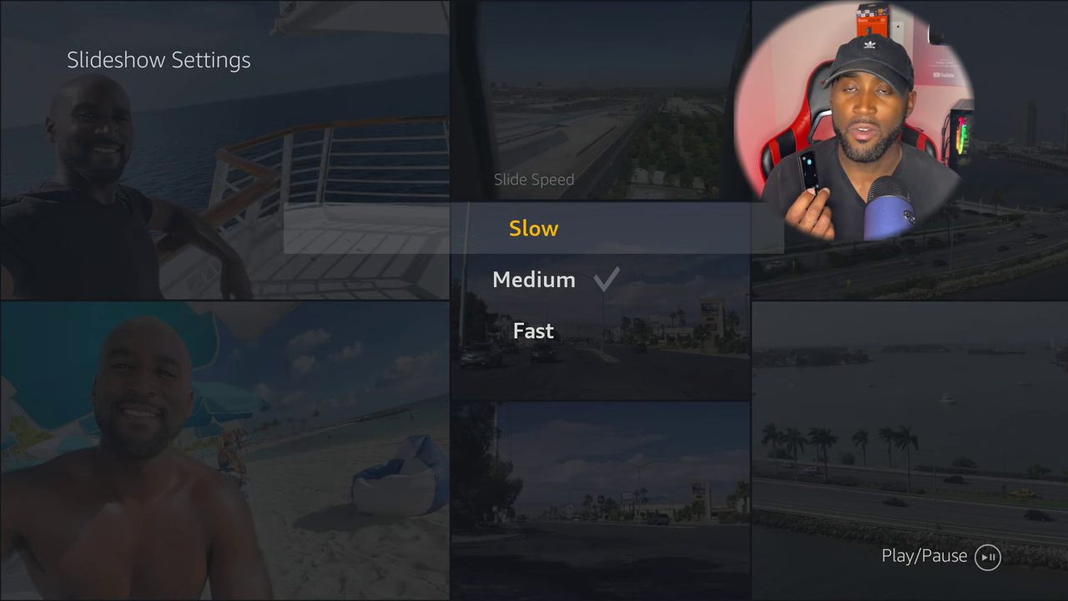
key(Escape)
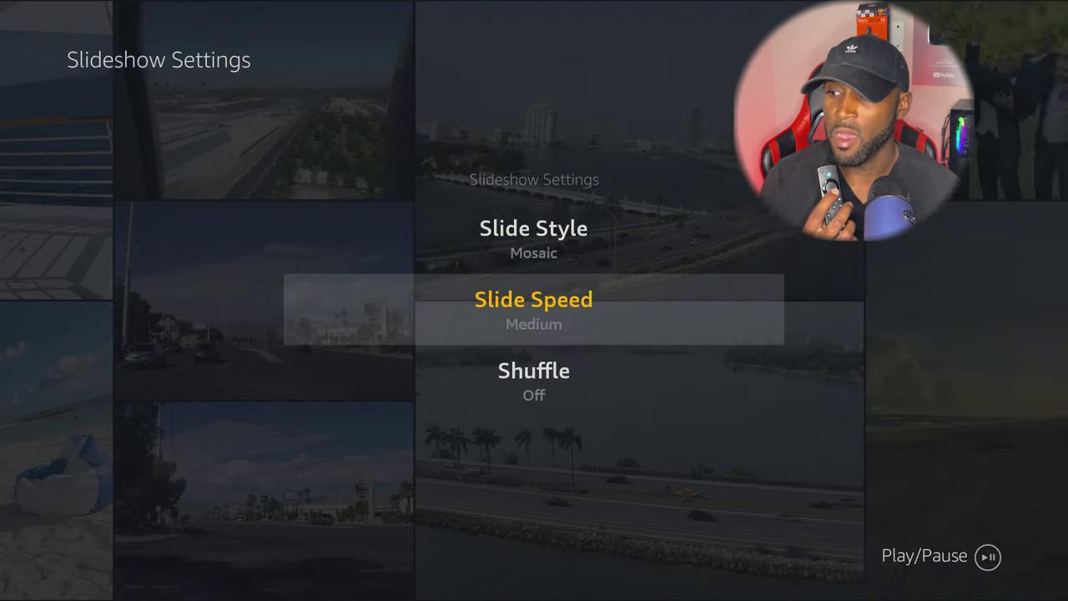
key(Down)
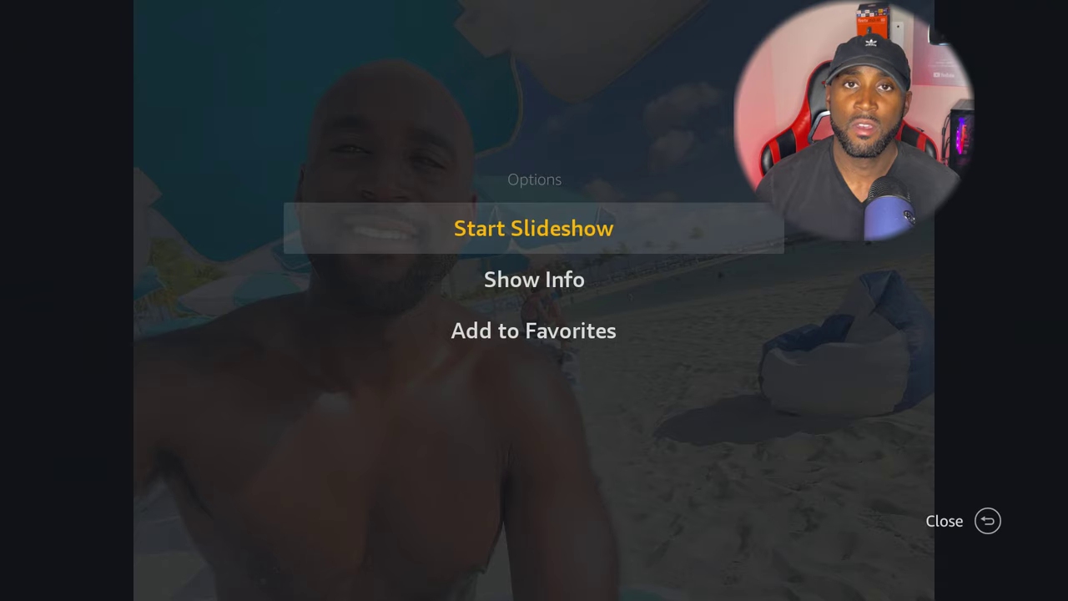
key(Return)
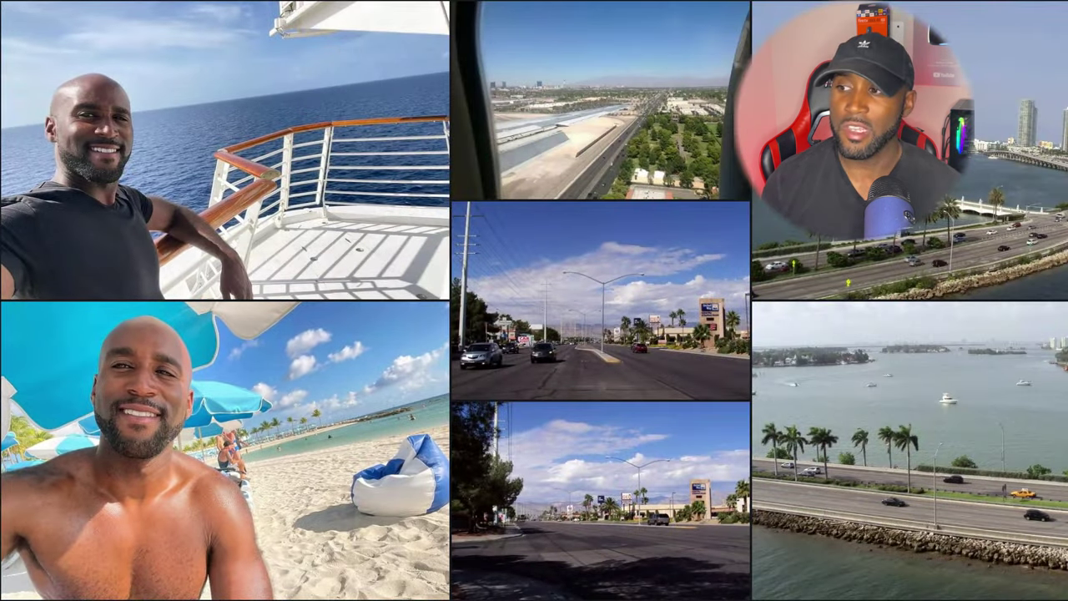
Bring up the Slideshow Settings over the playing mosaic slideshow
key(Menu)
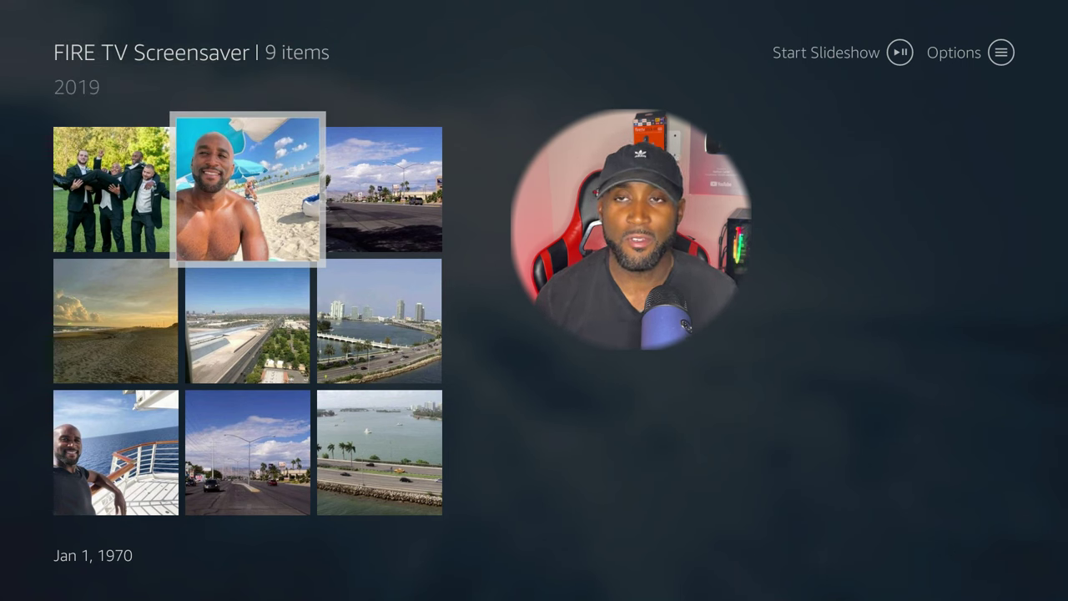
From the first photo in the FIRE TV Screensaver grid, play the album slideshow, then exit it
click(116, 189)
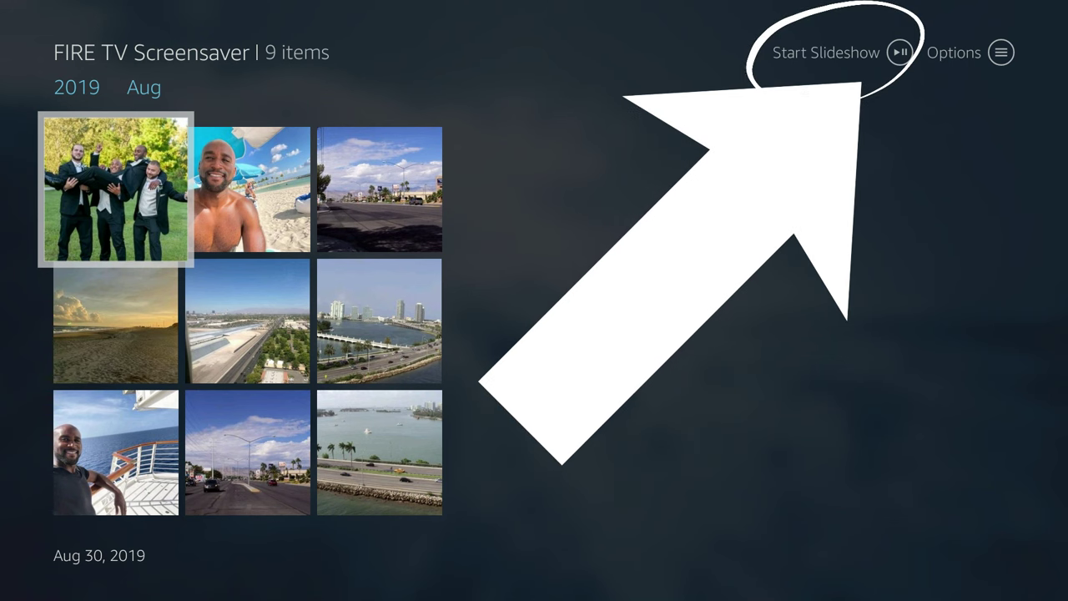
key(space)
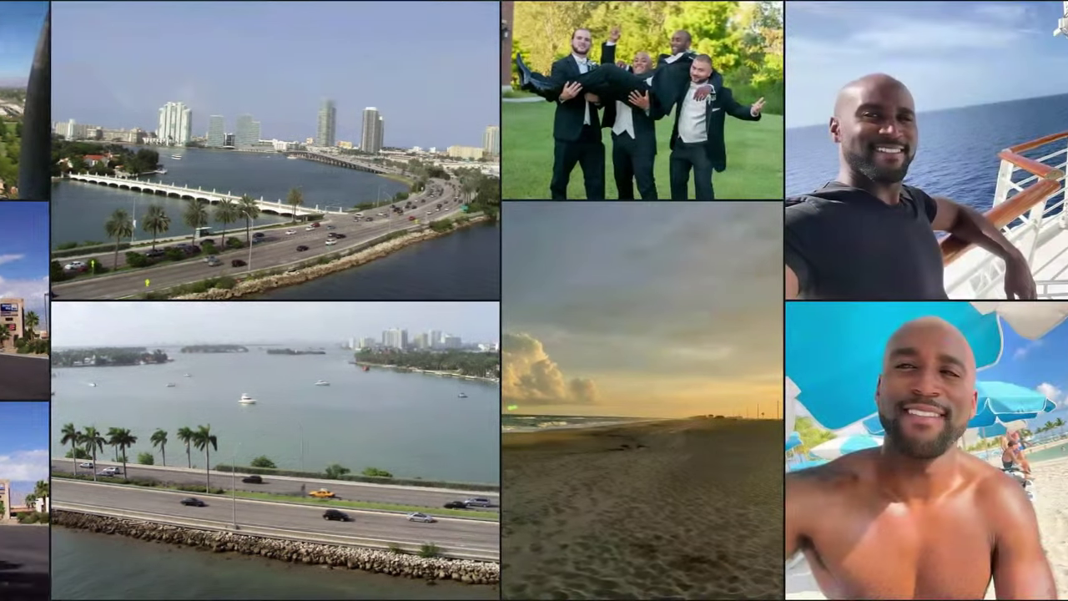
key(Return)
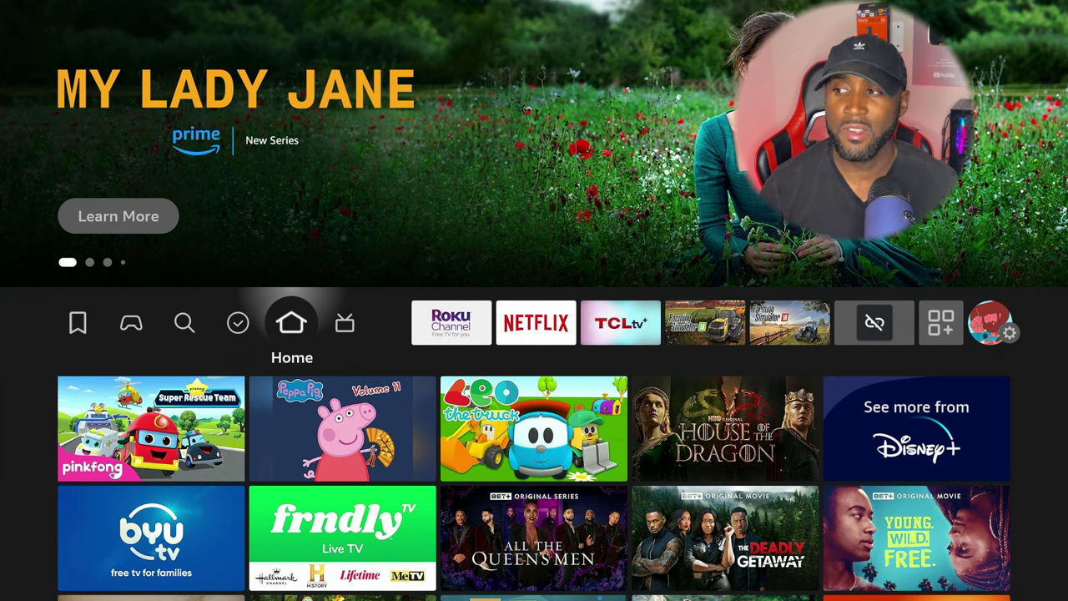
Move along the Fire TV home screen's top row toward the apps list
key(Right)
key(Right)
key(Right)
key(Right)
key(Right)
key(Right)
key(Right)
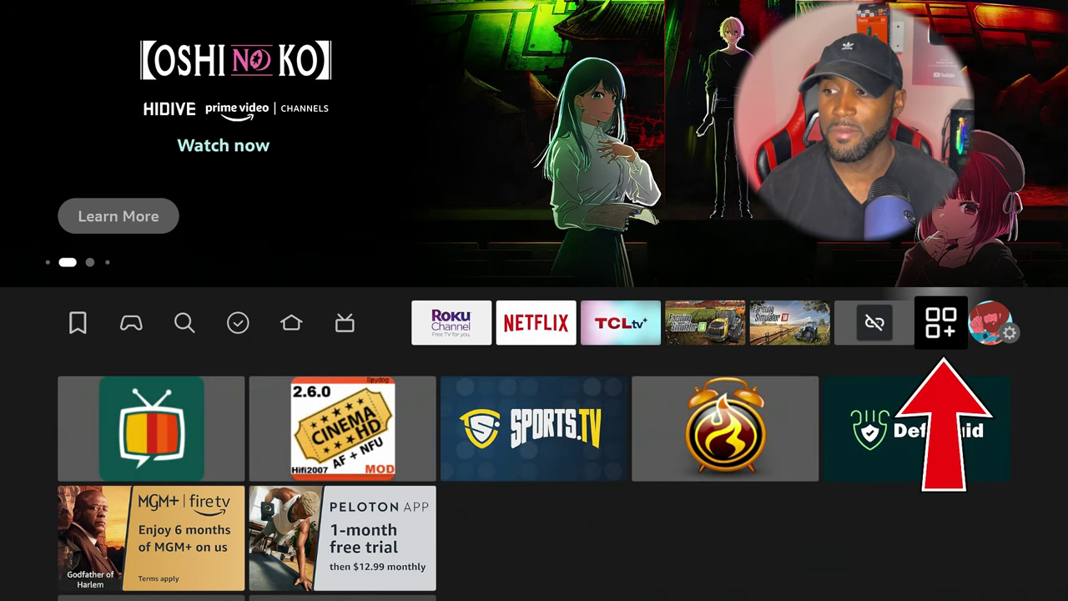
Launch Amazon Photos from the Your Apps & Channels grid and back out to the albums list
key(Return)
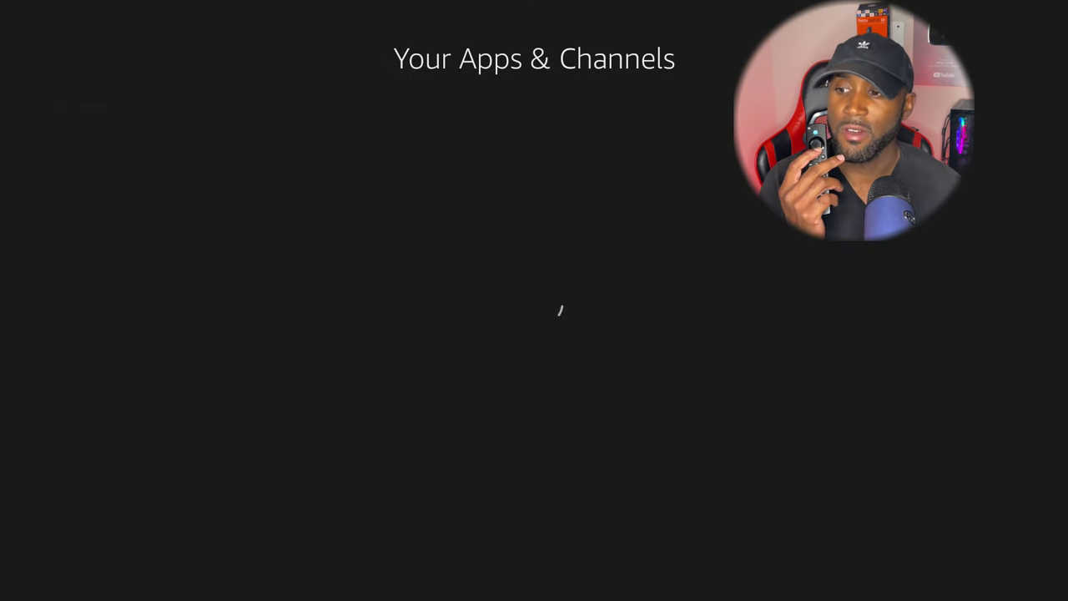
key(Down)
key(Down)
key(Down)
key(Down)
key(Down)
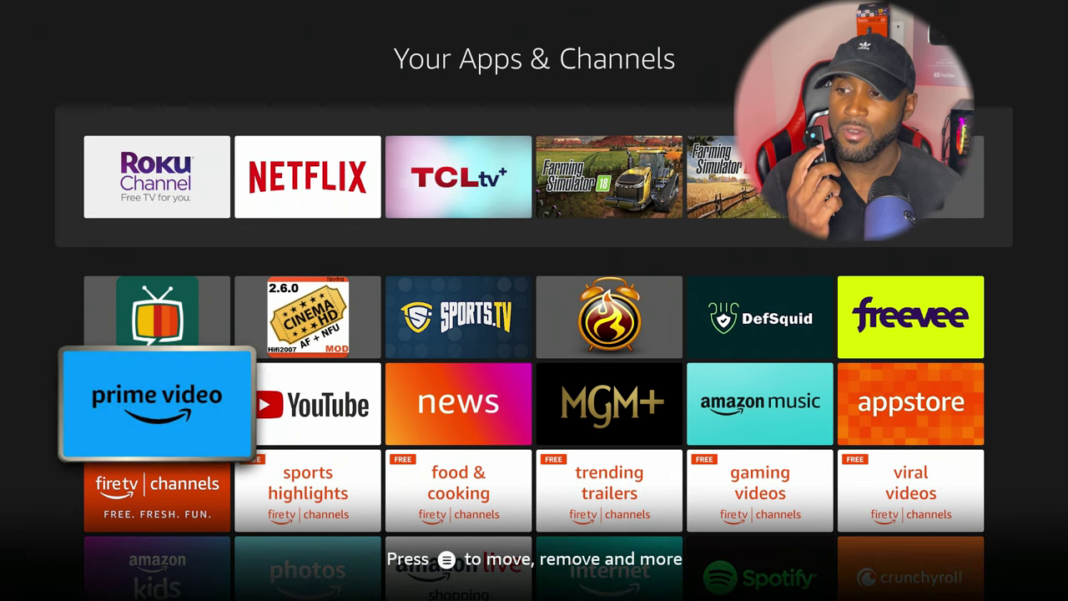
key(Up)
key(Right)
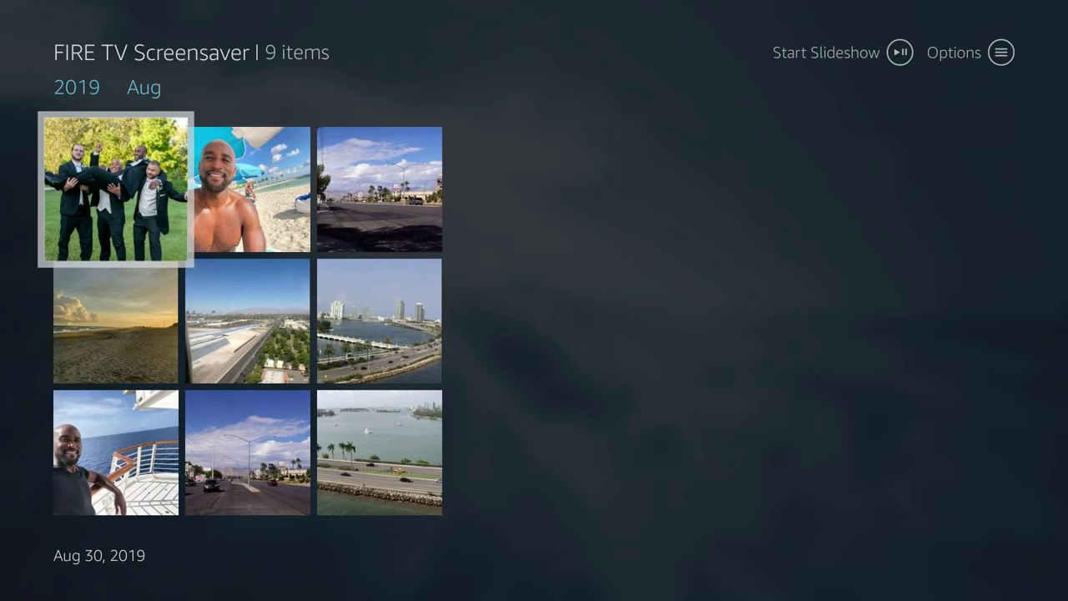
key(Escape)
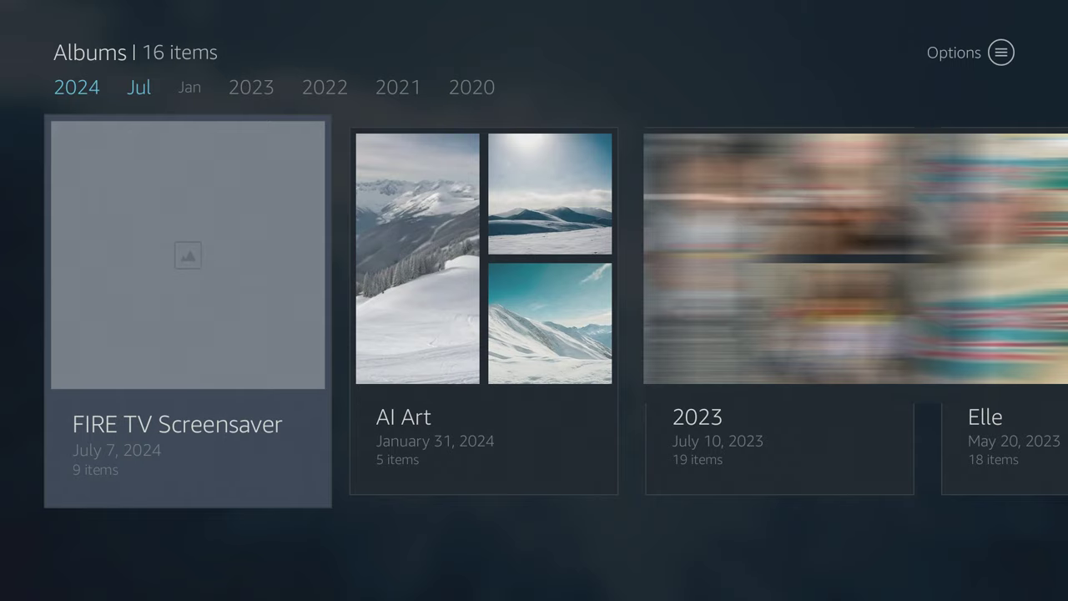
Go to the Albums page and open the FIRE TV Screensaver album with its 9 photos
key(Escape)
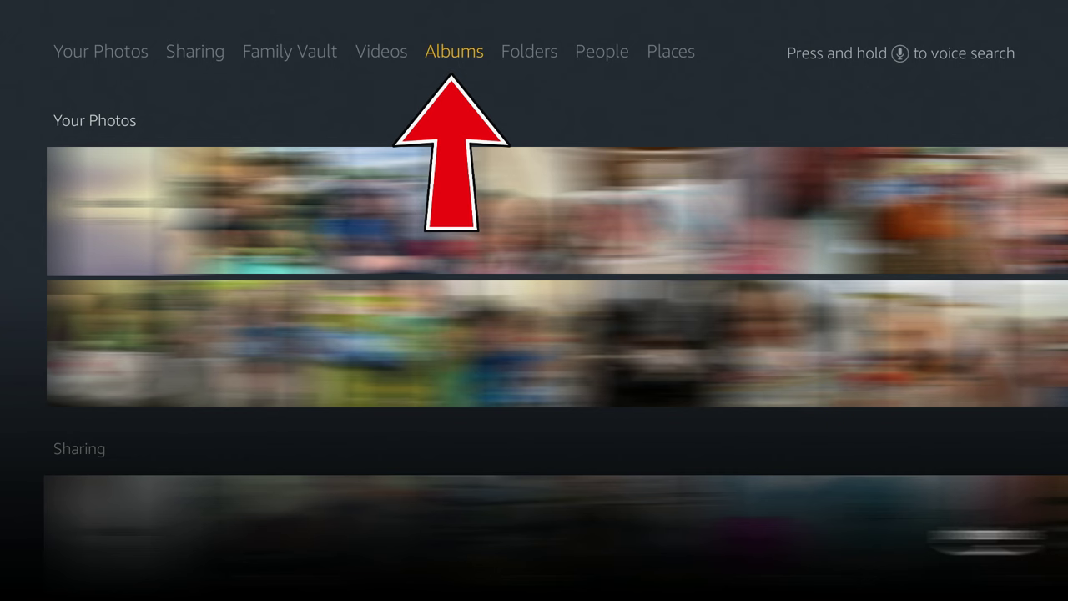
key(Return)
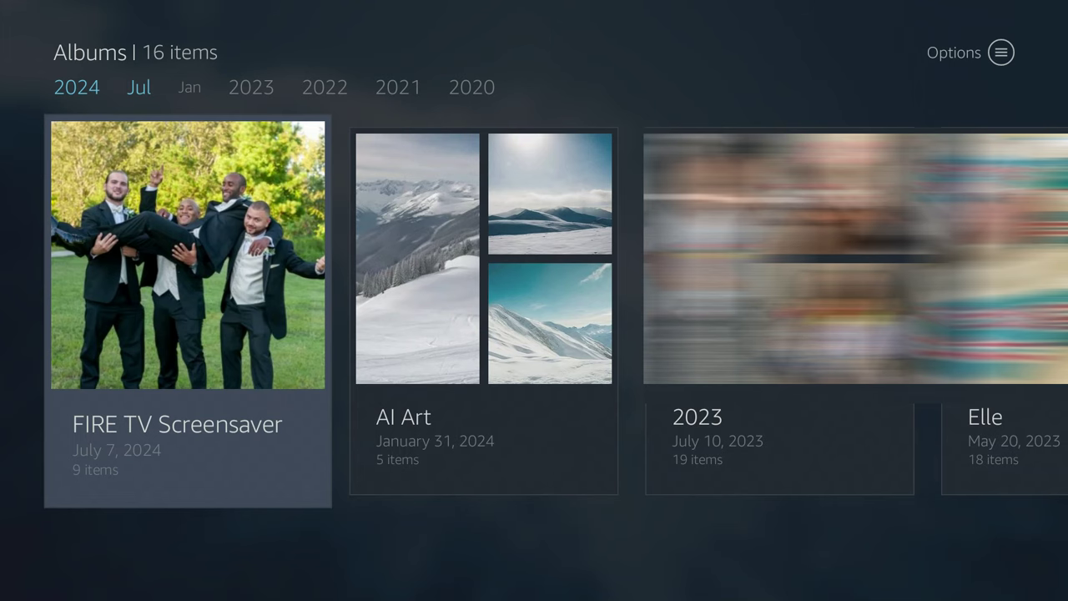
key(Return)
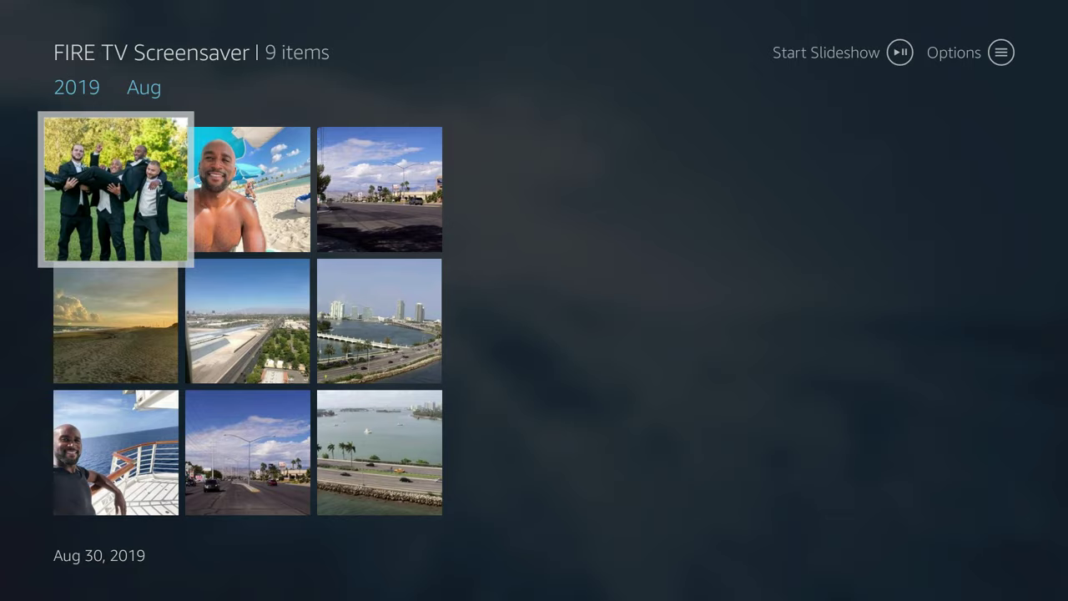
Play the album as a collage slideshow, exit to Fire TV home, then search the App Store for Amazon Photos
key(space)
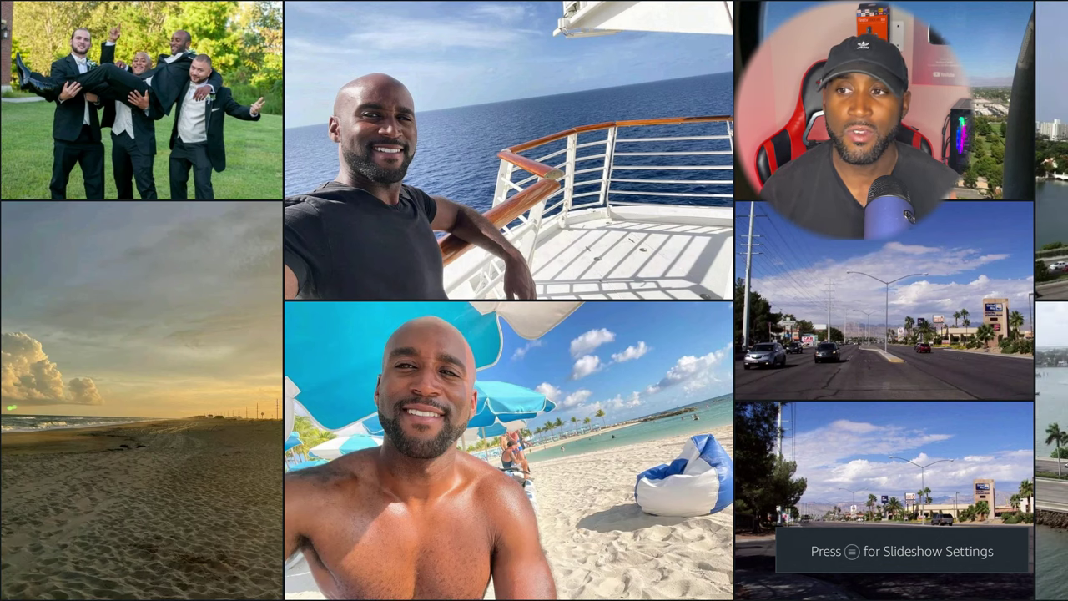
key(Home)
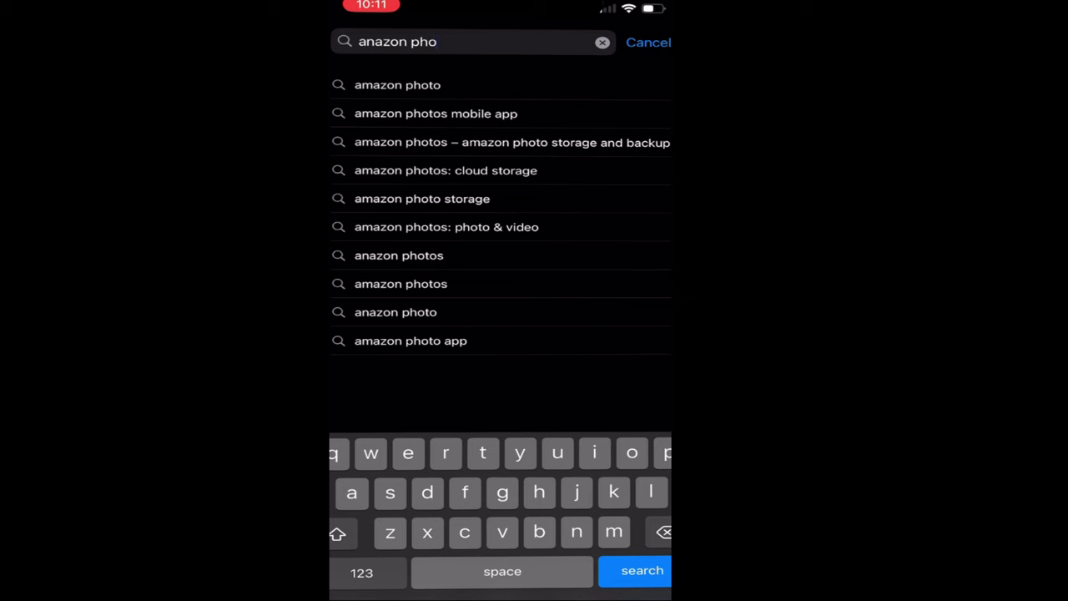
click(397, 84)
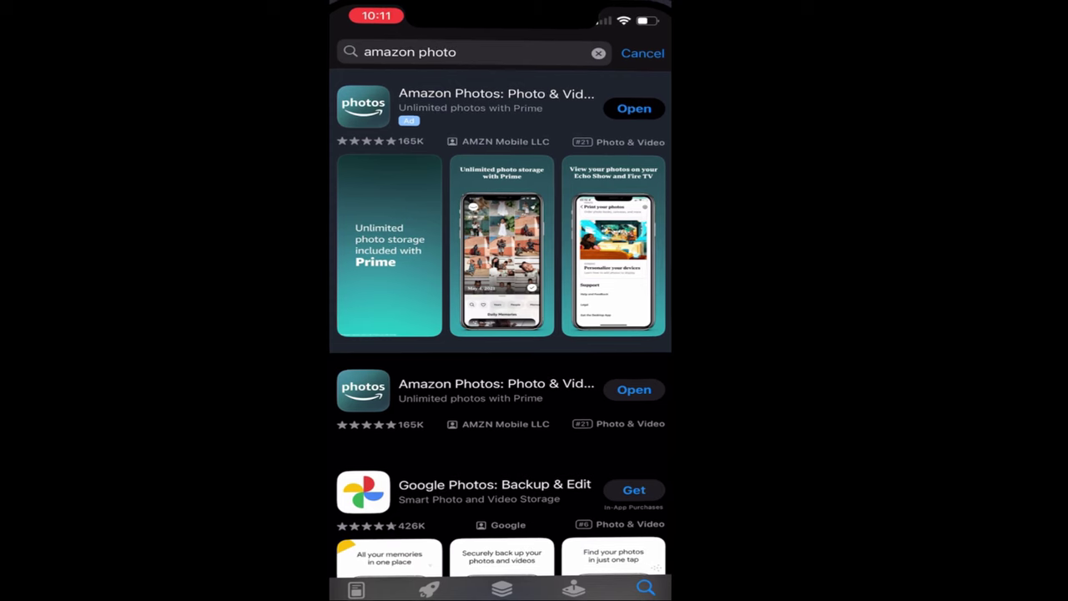
Scroll the App Store results for 'amazon photo' to find the Amazon Photos app
scroll(500, 333, down, 1)
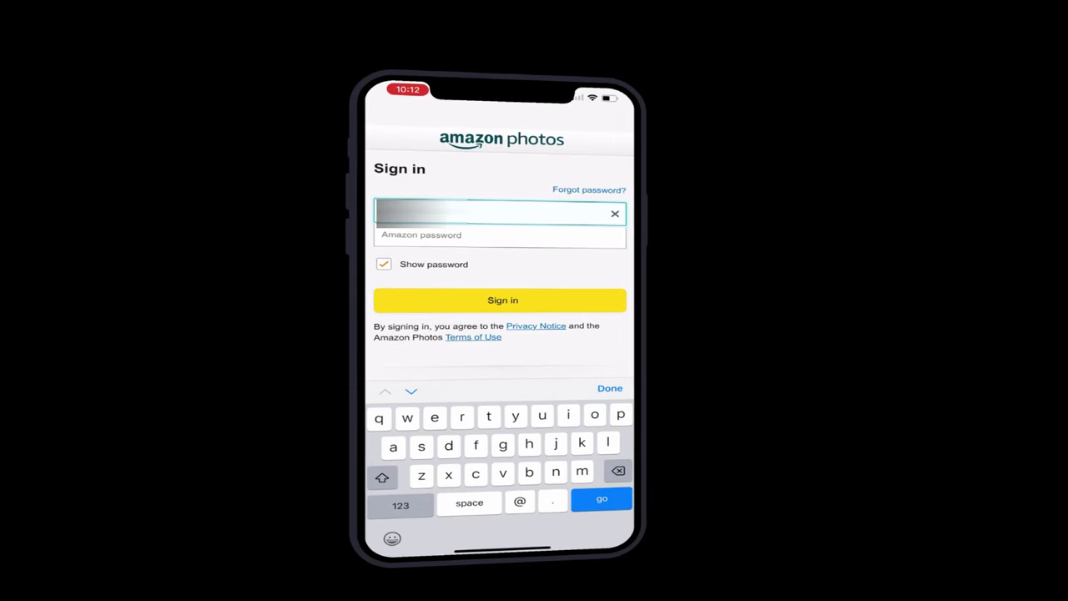
Sign in with the Amazon account e-mail and password, then choose which phone photos to upload
click(401, 504)
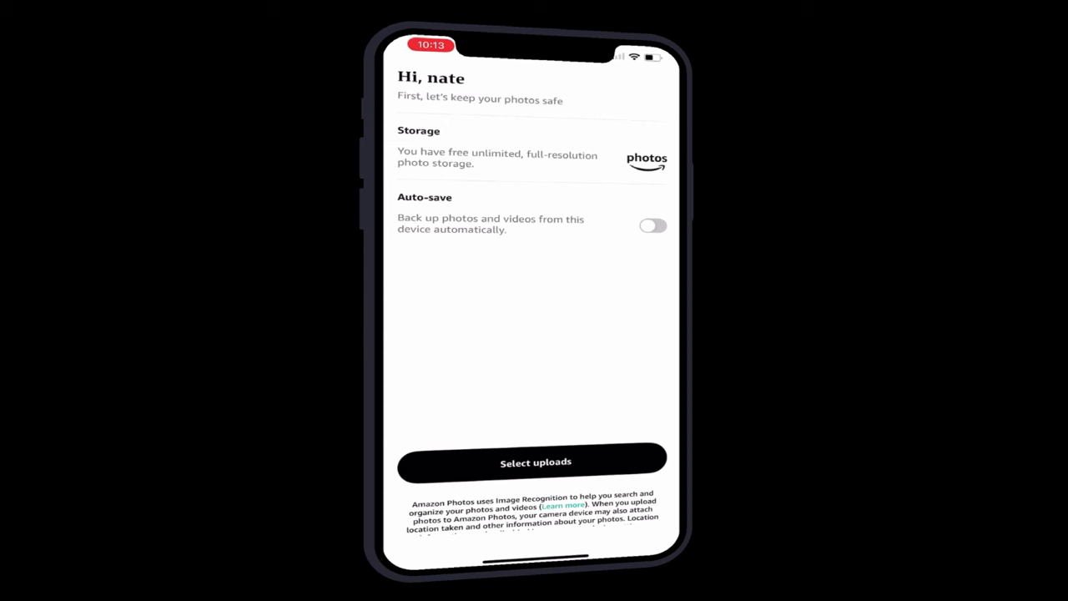
click(536, 462)
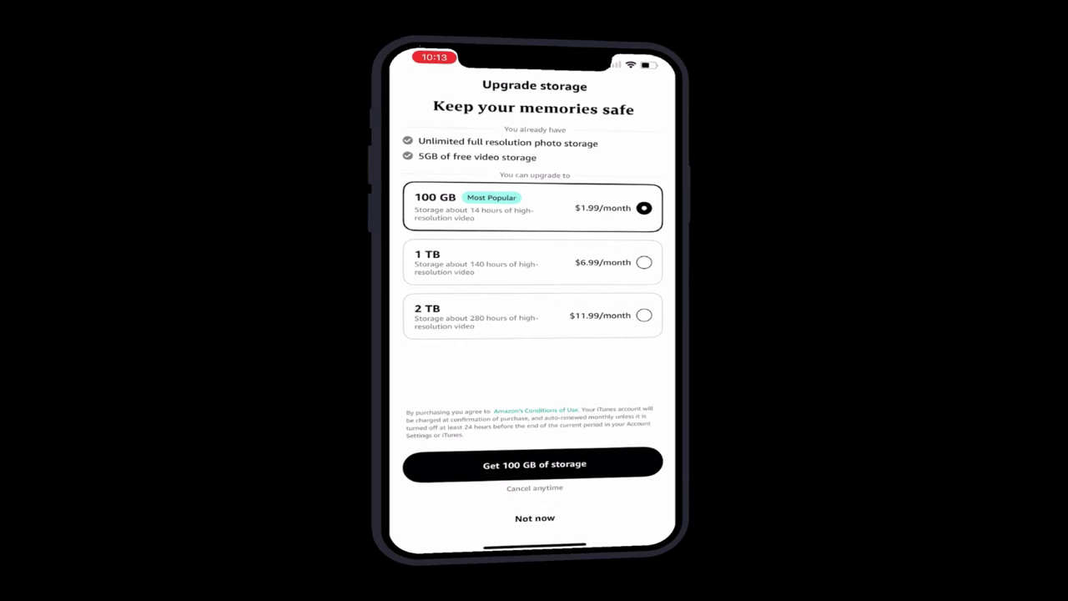
Dismiss the Upgrade storage offer with Not now and show the Albums list
click(534, 519)
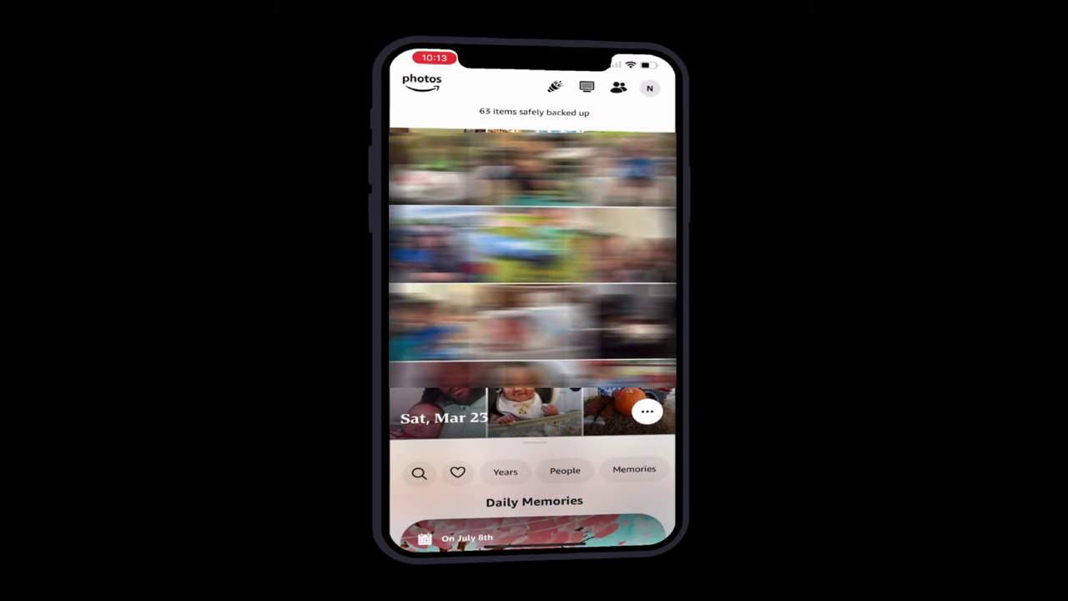
scroll(534, 470, right, 3)
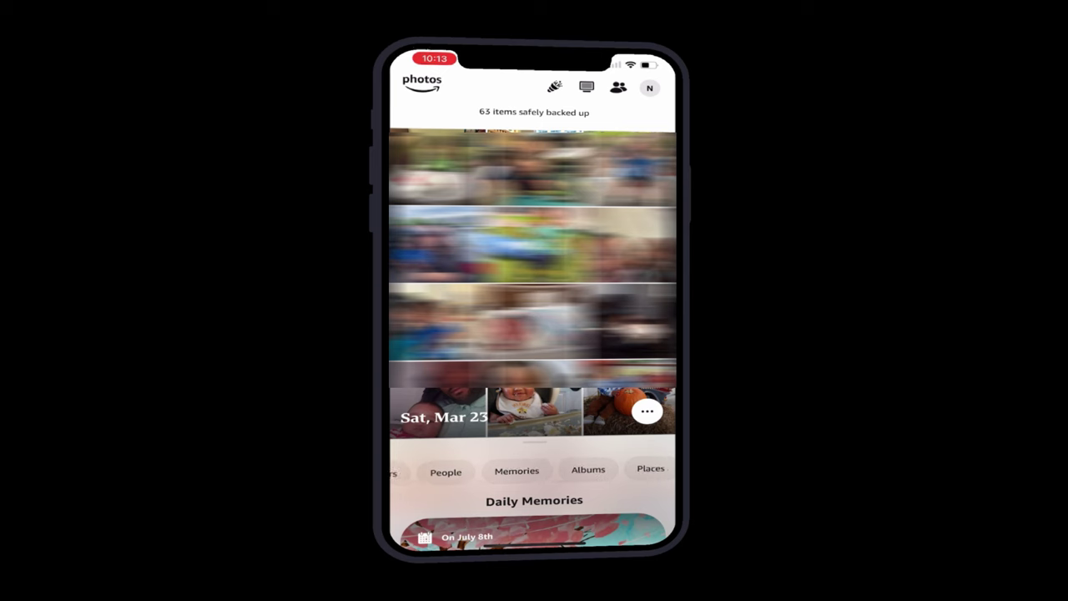
click(581, 470)
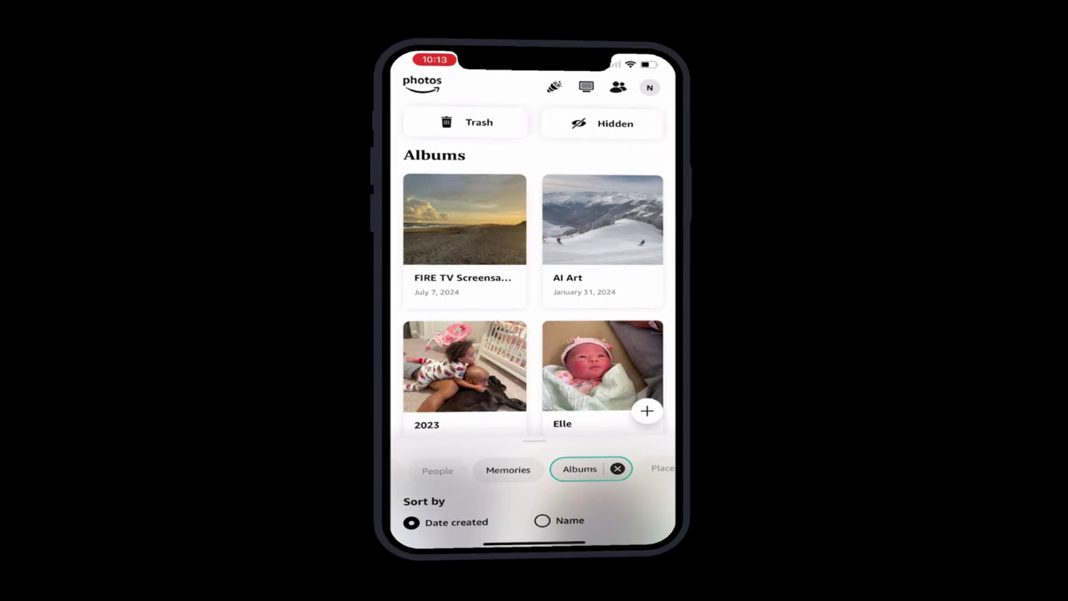
Open the FIRE TV Screensaver album and start adding more photos to it
click(465, 222)
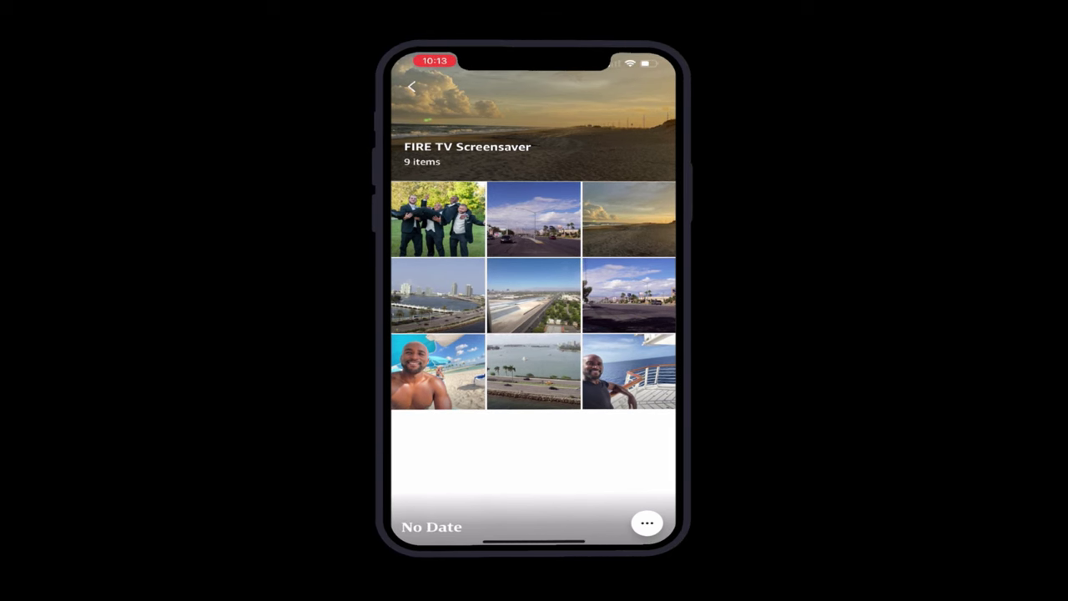
click(647, 522)
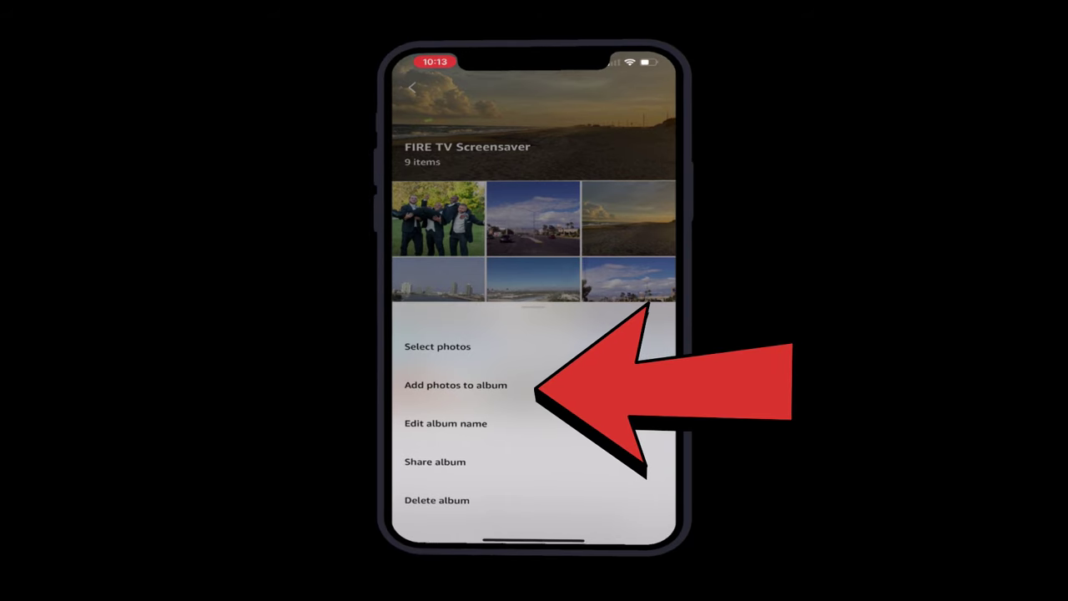
click(456, 385)
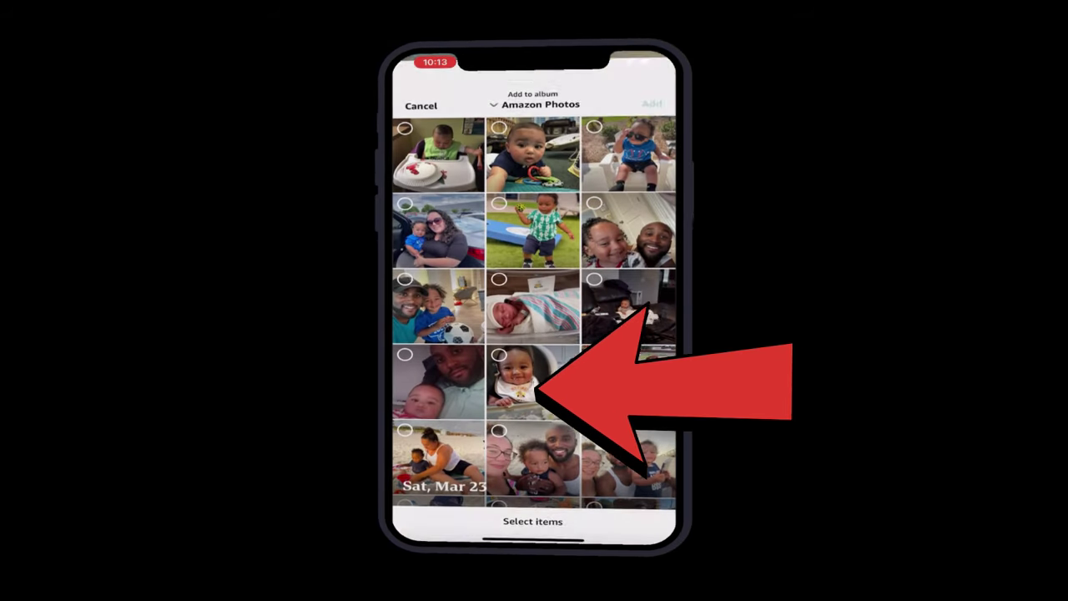
Switch the picker to Photos & Videos, then cancel without adding any photos
click(539, 94)
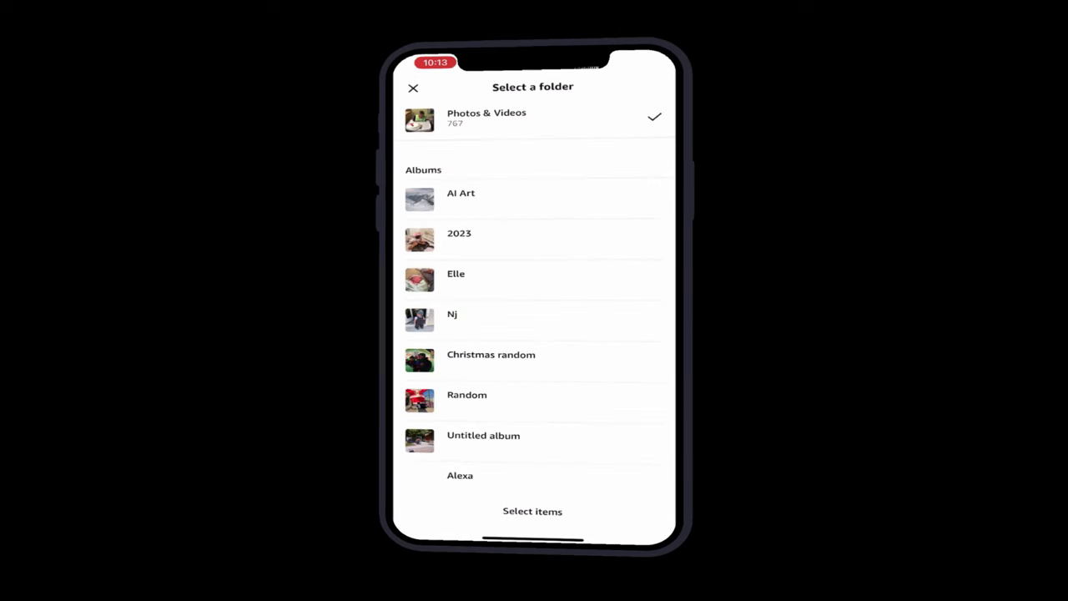
scroll(533, 292, down, 3)
scroll(533, 292, up, 3)
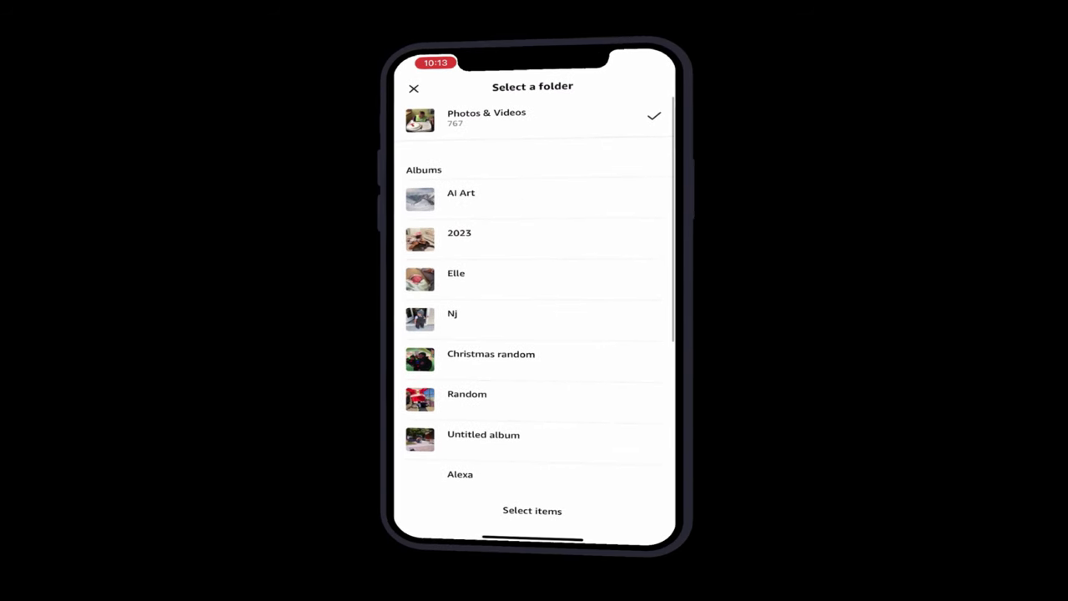
click(486, 117)
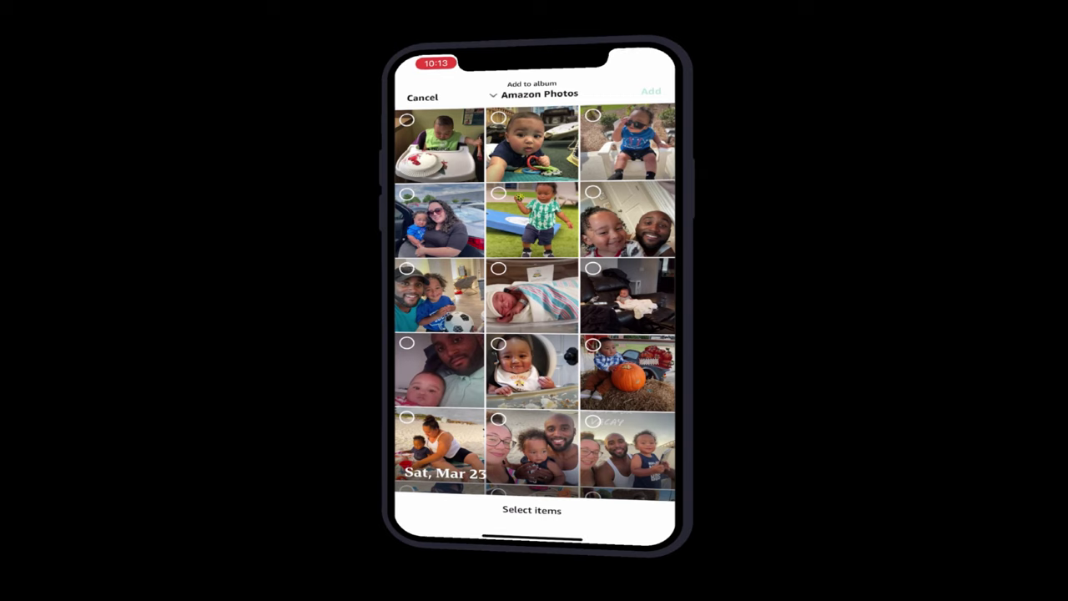
click(420, 96)
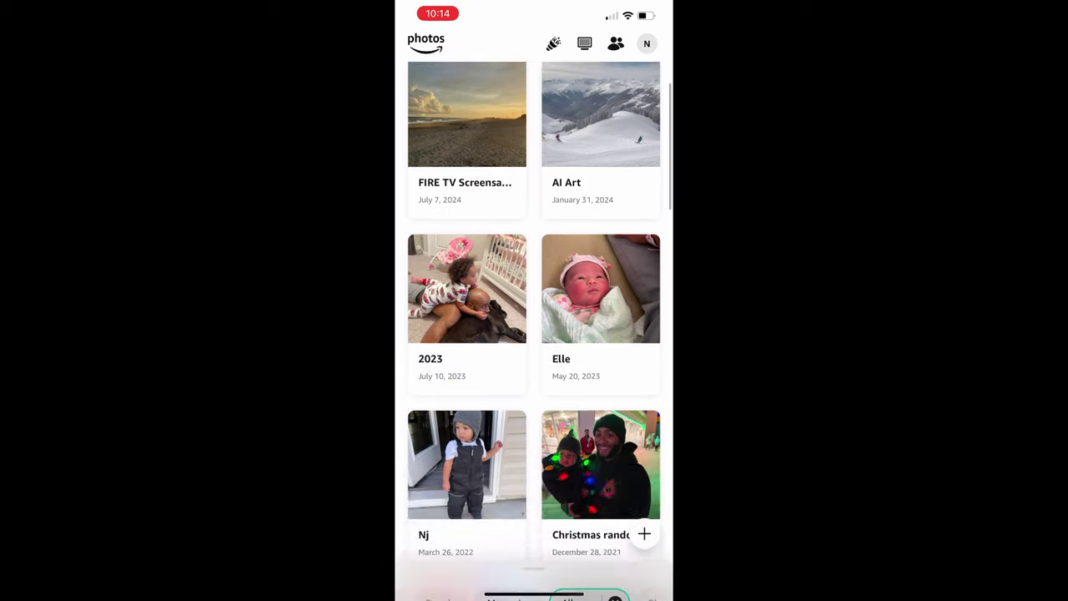
Show the whole photo library and choose to upload photos and videos from the phone
scroll(534, 334, up, 2)
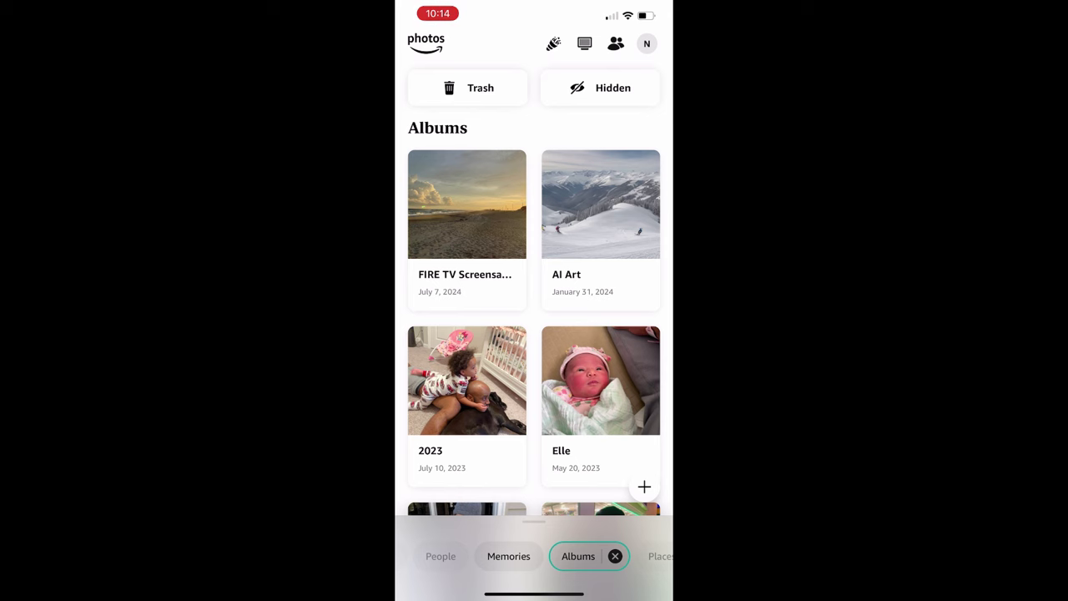
click(615, 556)
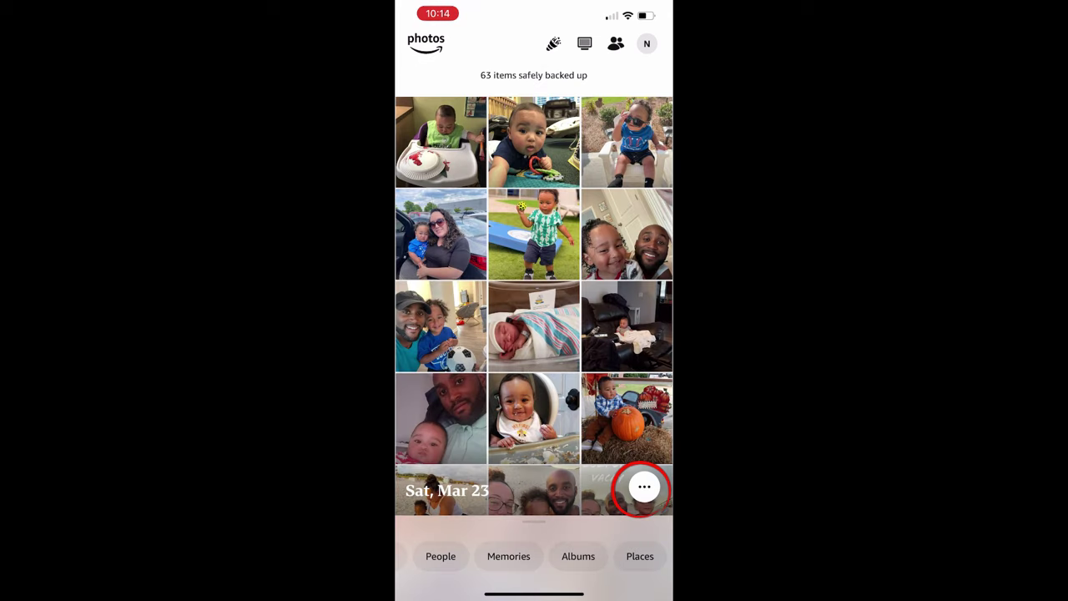
click(644, 486)
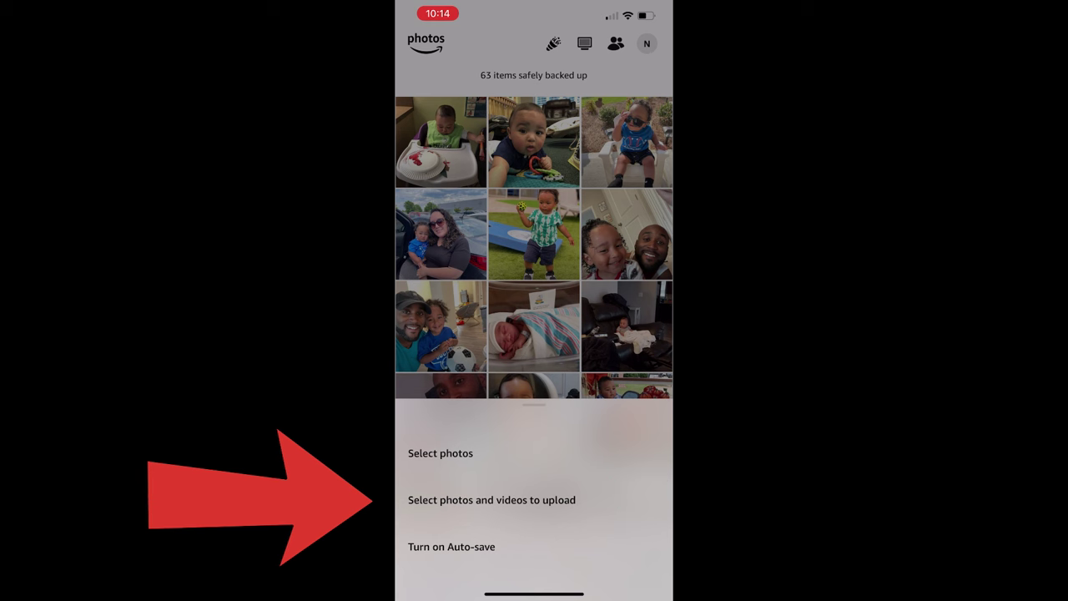
click(492, 500)
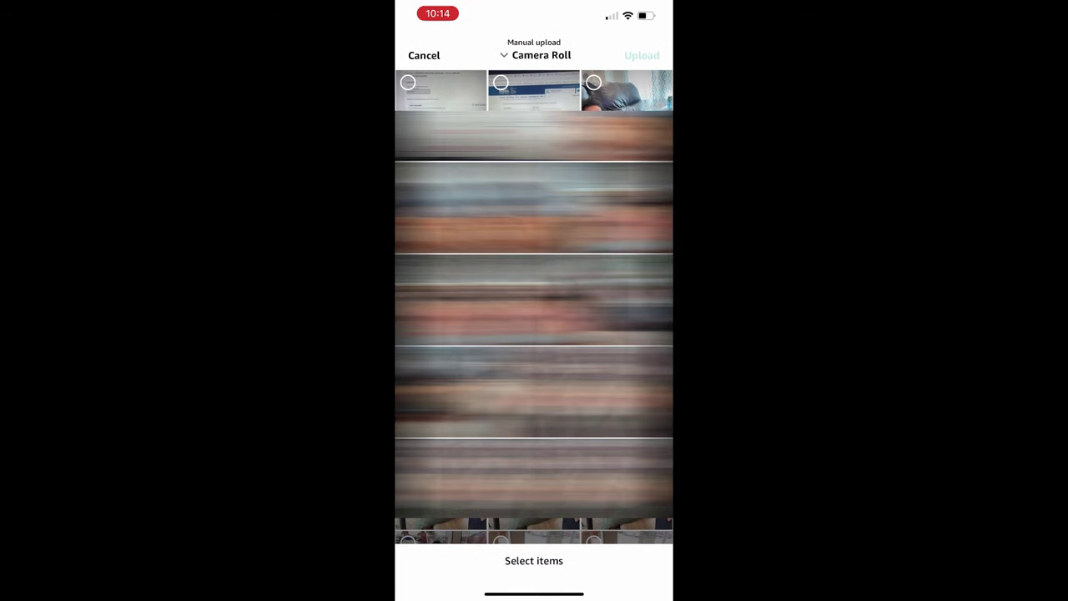
Upload one Camera Roll photo so backups reach 64 items, then return to Albums
click(626, 92)
click(642, 55)
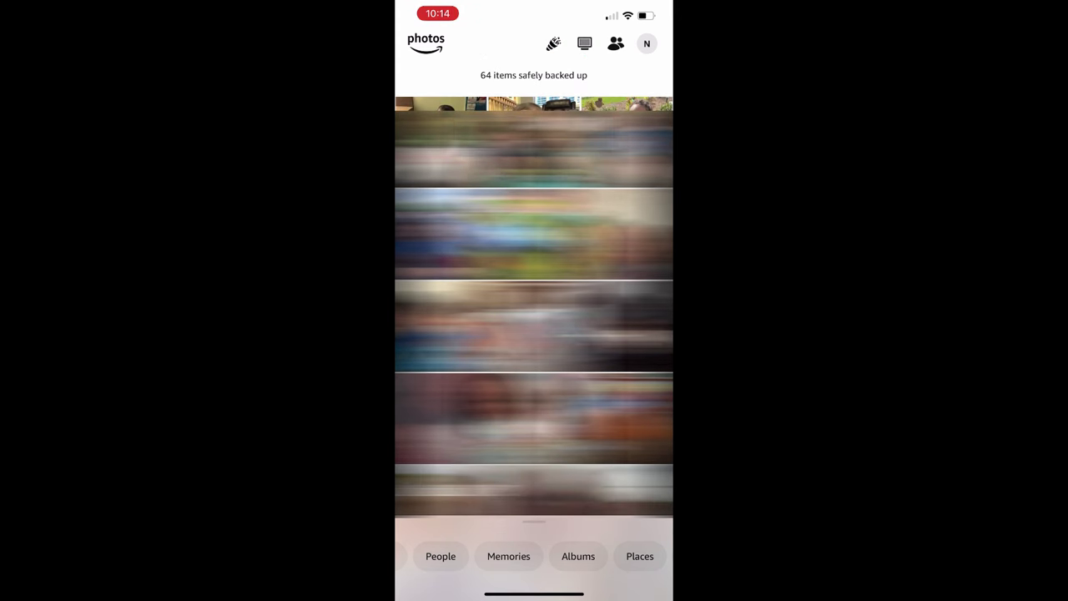
scroll(534, 334, up, 3)
scroll(534, 334, down, 5)
scroll(535, 334, up, 3)
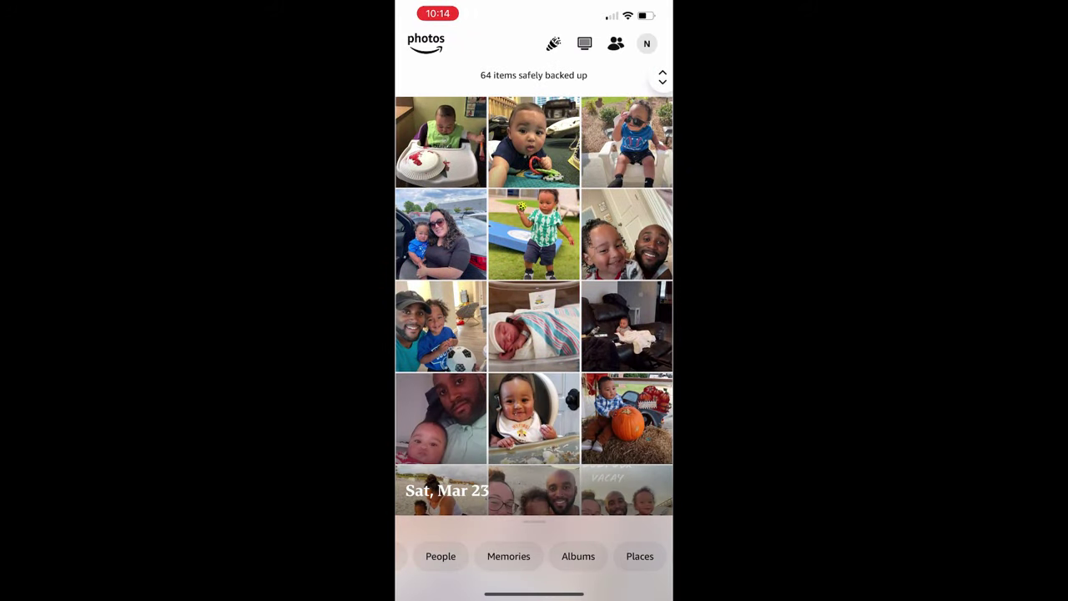
click(578, 556)
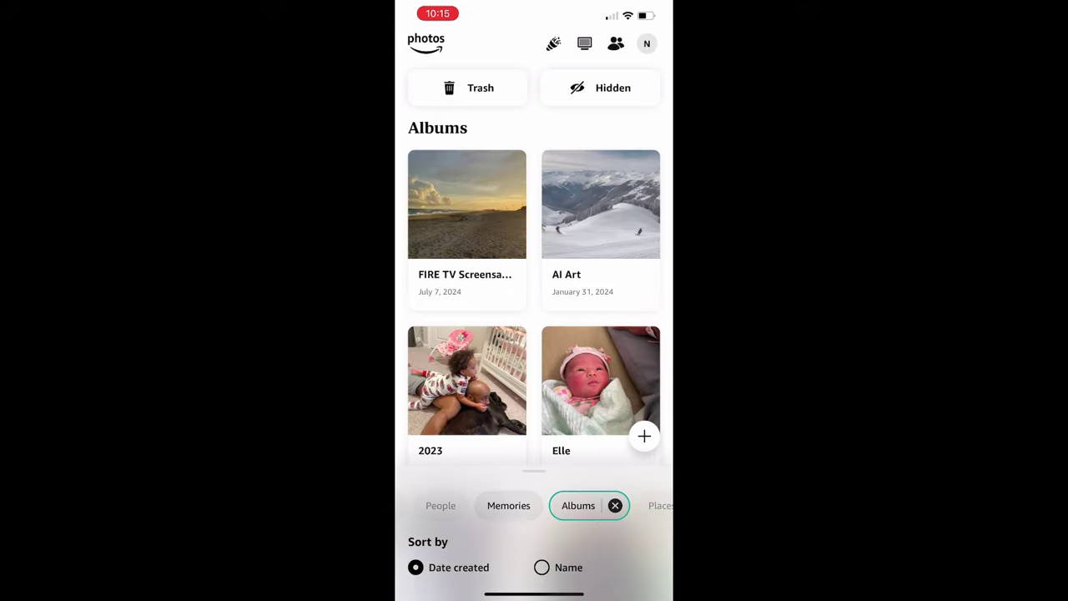
Add the uploaded child-and-dog photo to FIRE TV Screensaver, bringing it to 10 items
click(644, 435)
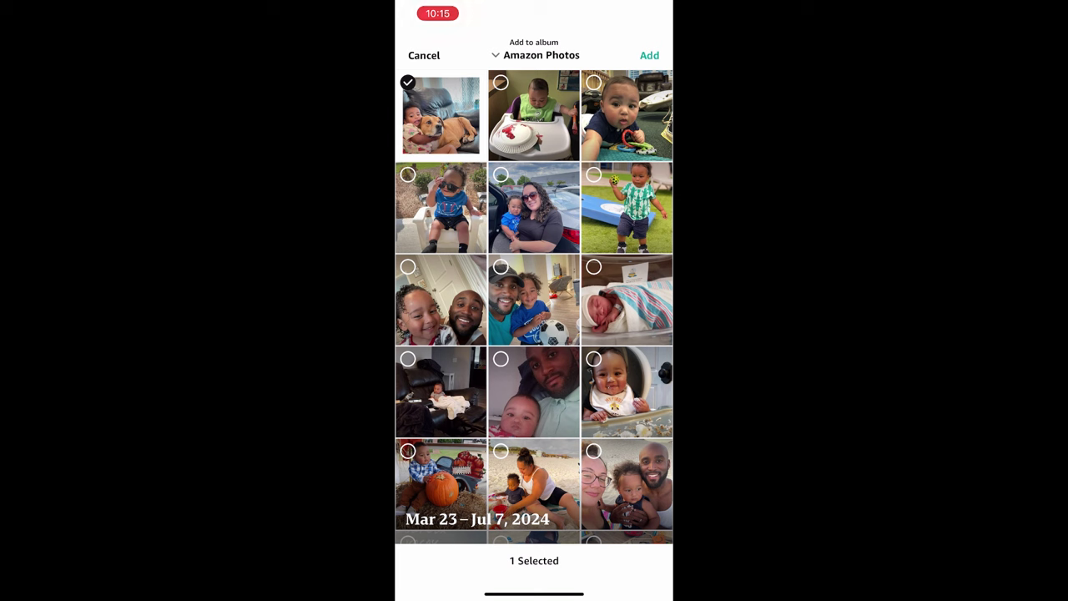
click(649, 55)
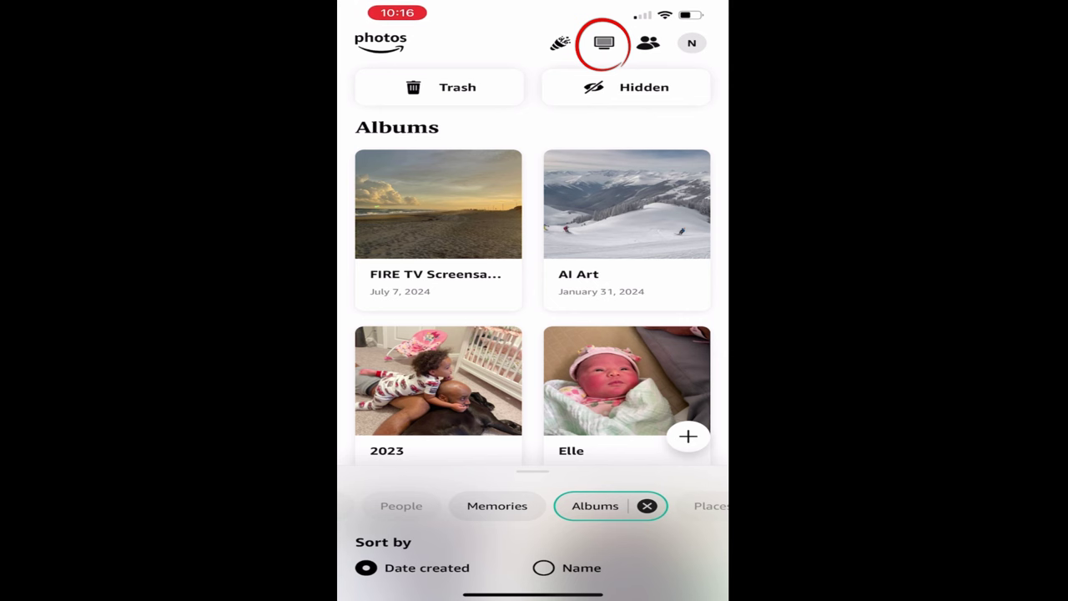
click(603, 43)
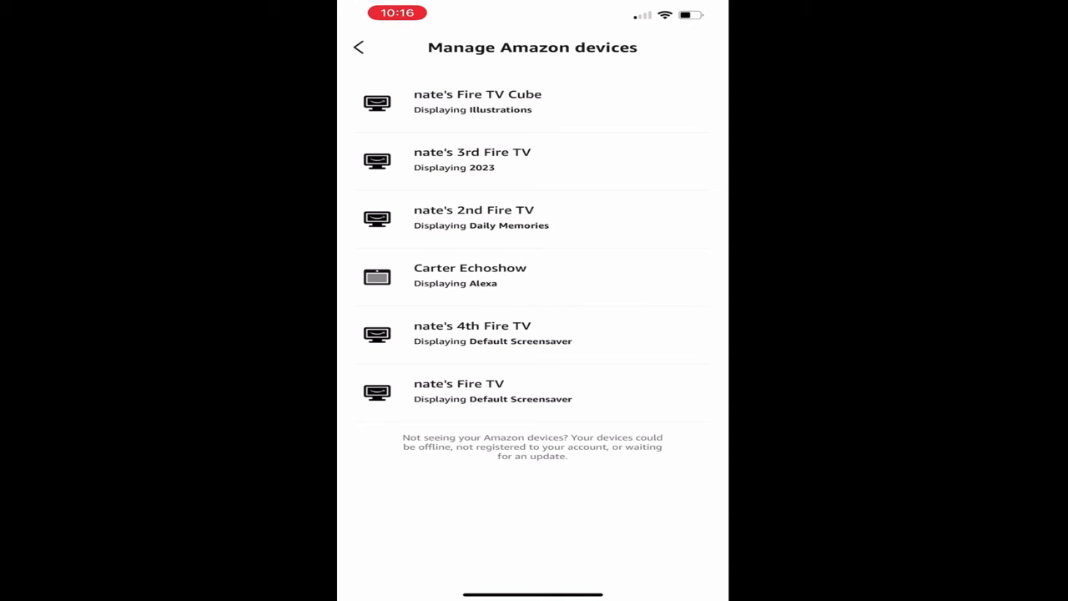
click(359, 48)
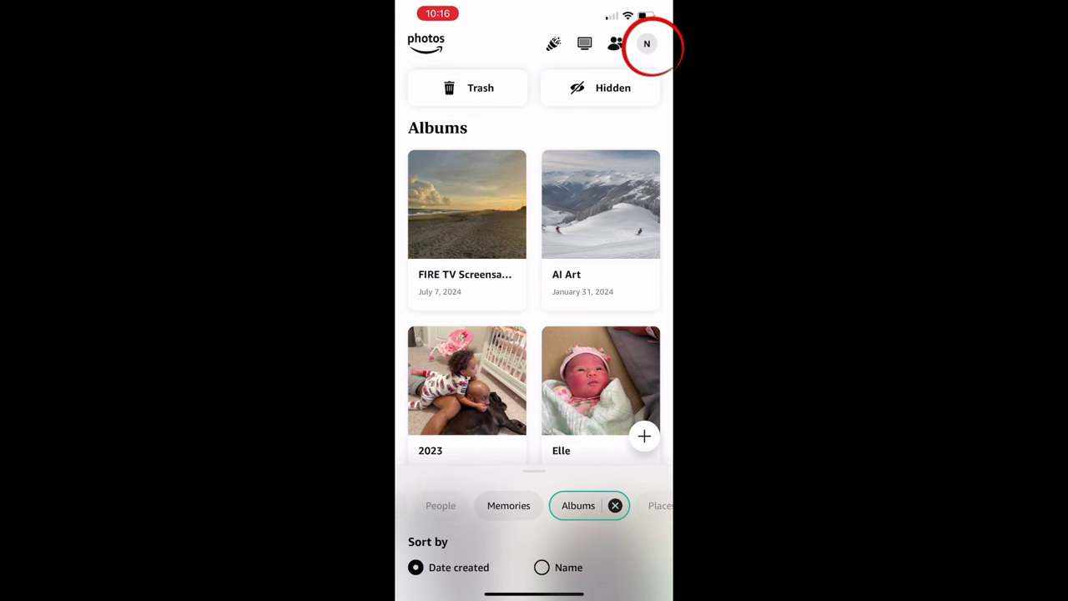
click(647, 44)
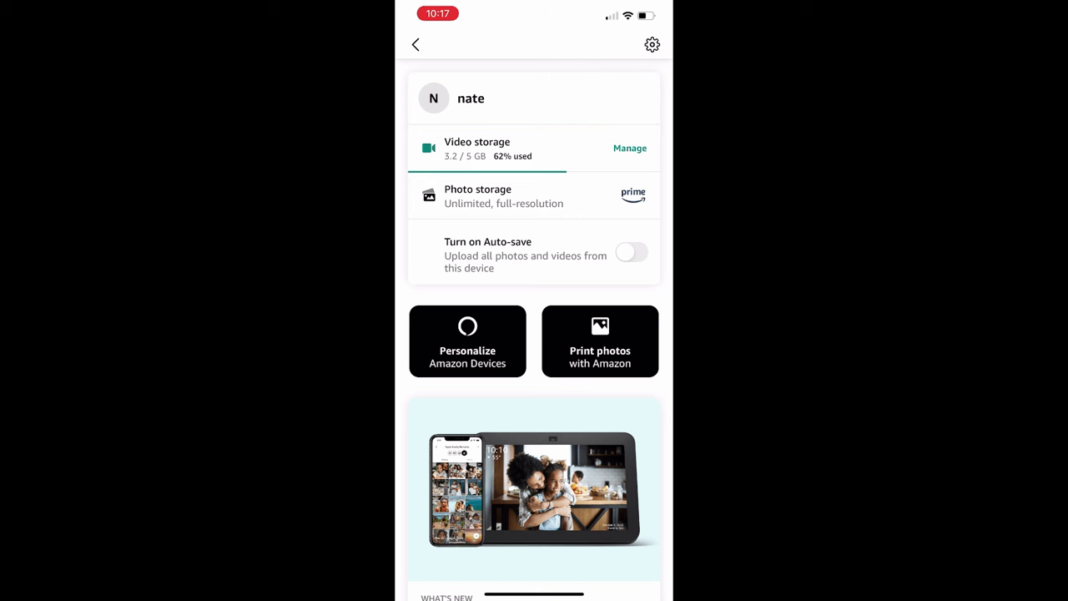
View the Print photos with Amazon products page, then go back to the account page
click(415, 45)
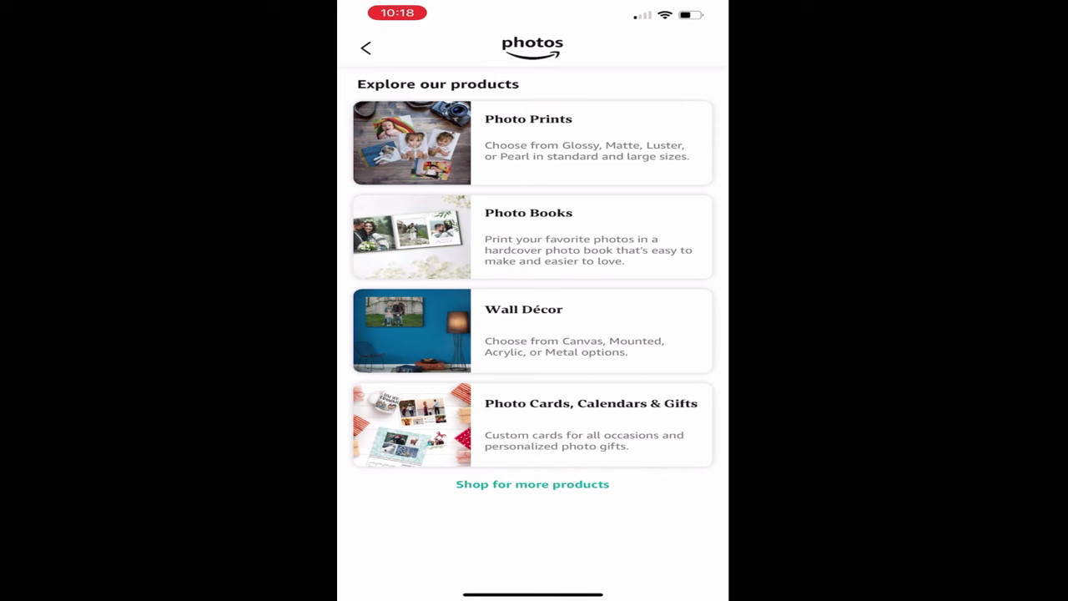
click(365, 48)
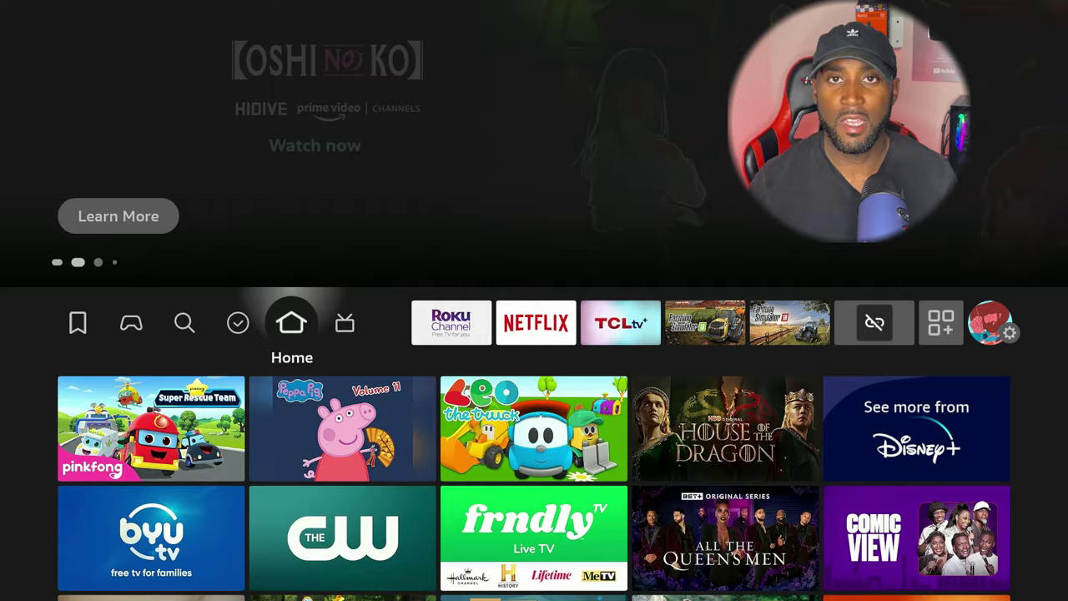
Launch Amazon Photos on Fire TV, open FIRE TV Screensaver and start its mosaic slideshow
key(Down)
key(Down)
key(Down)
key(Down)
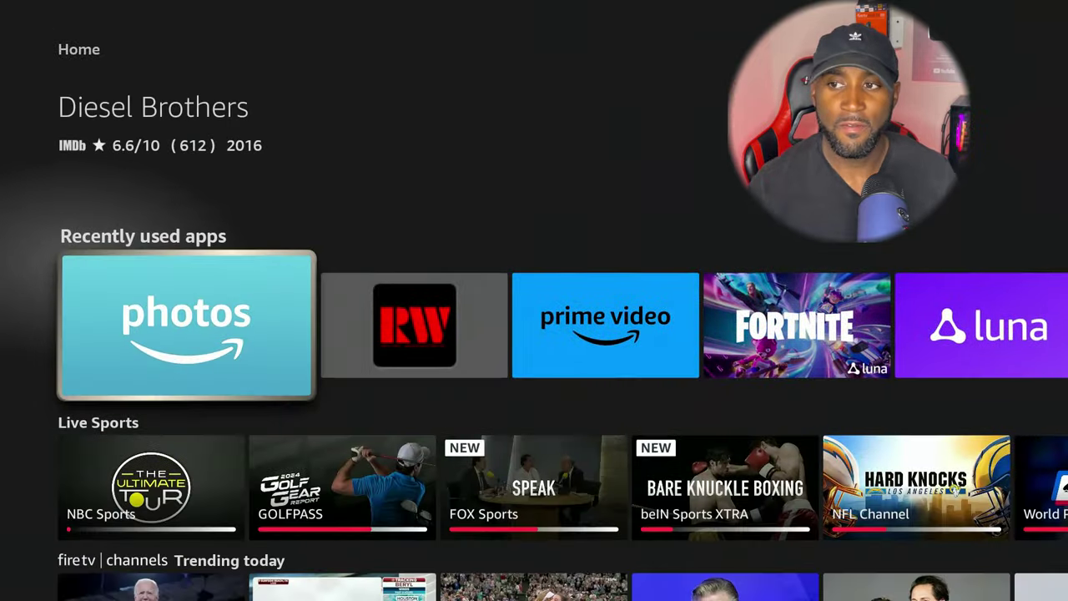
key(Return)
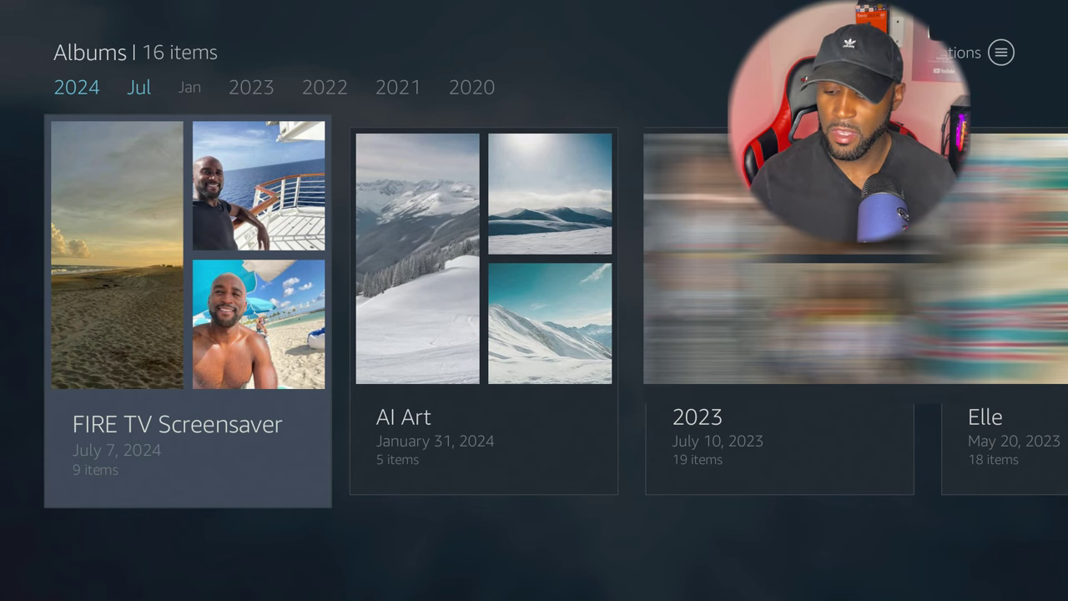
key(Return)
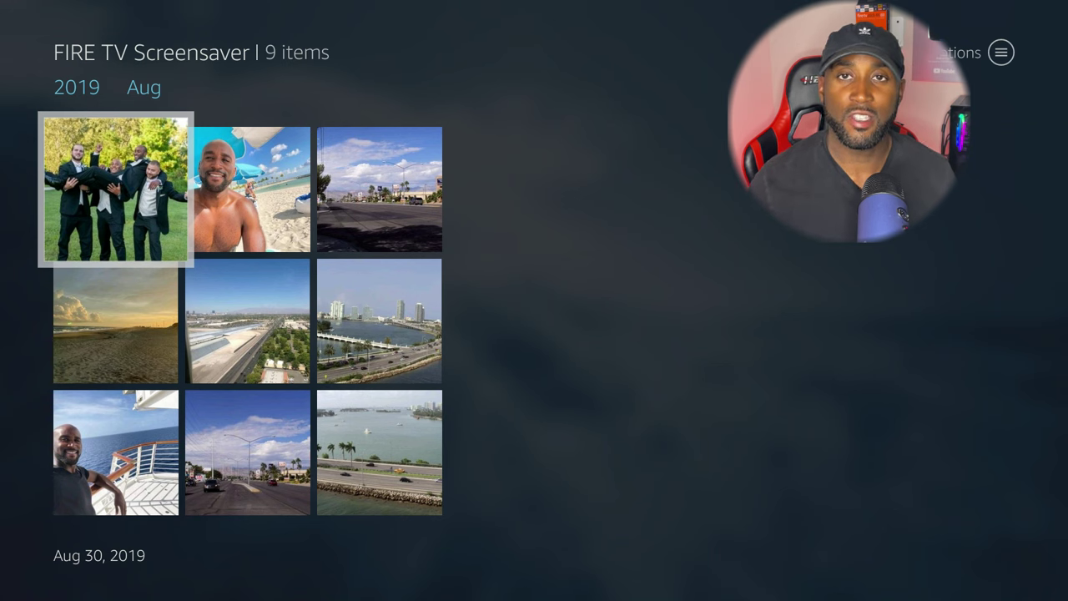
key(space)
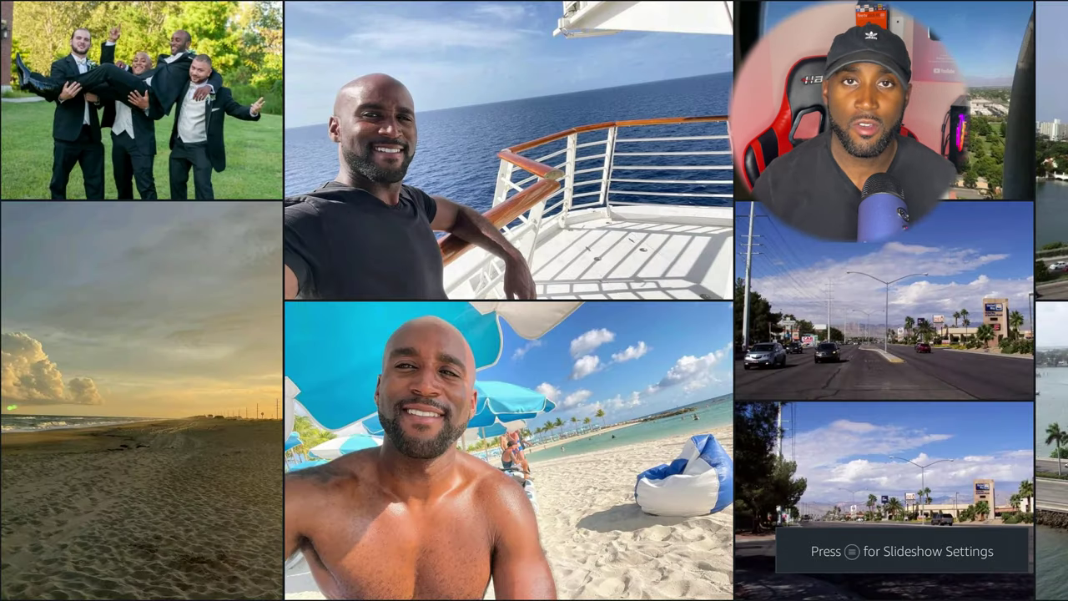